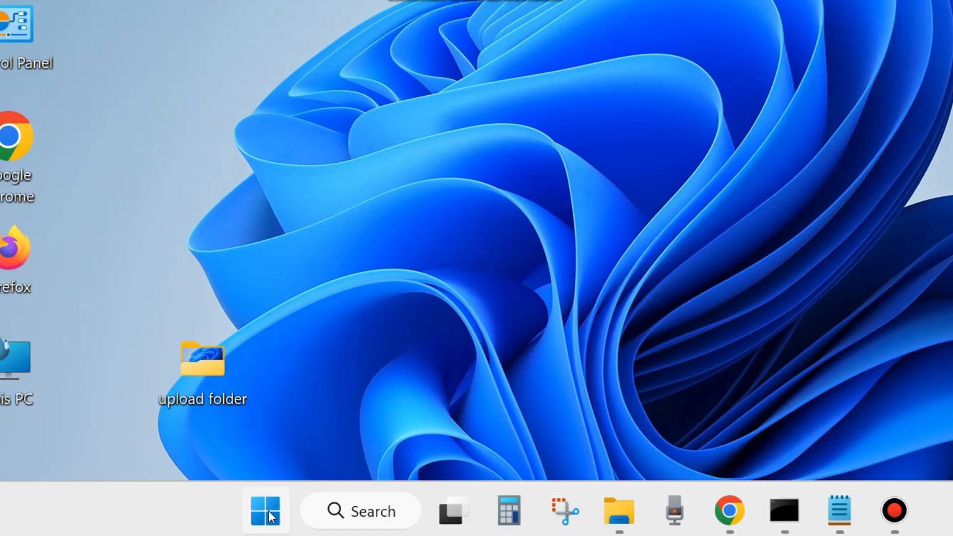
Step: Open the Local Group Policy Editor by running gpedit.msc, and move its window fully into view
{"action": "right_click", "coordinate": [269, 510]}
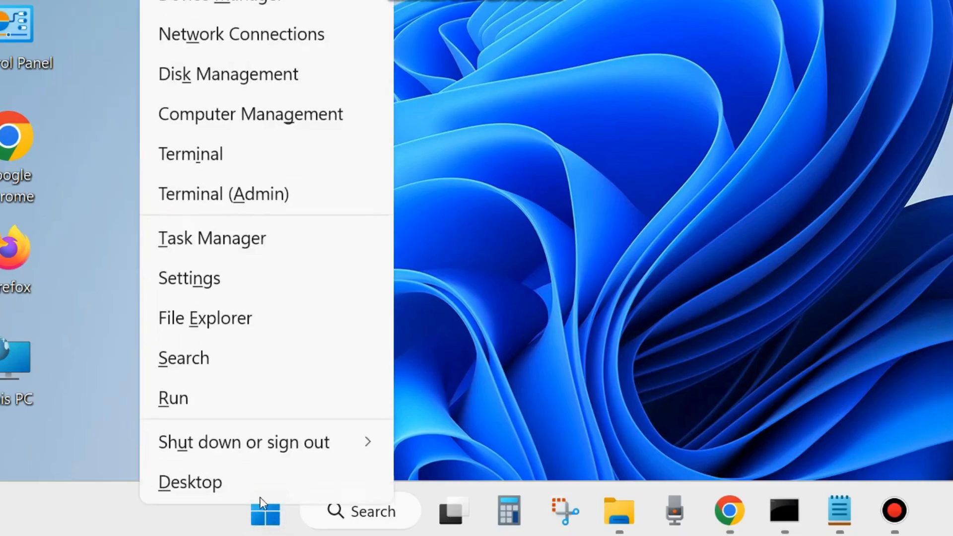
{"action": "left_click", "coordinate": [175, 394]}
{"action": "left_click_drag", "start_coordinate": [239, 189], "coordinate": [456, 68]}
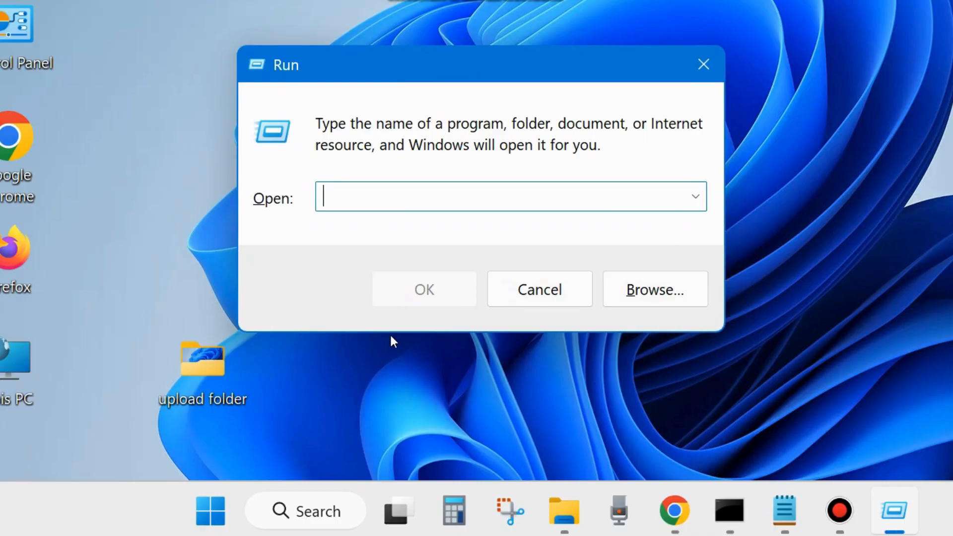
{"action": "type", "text": "gpedit.msc"}
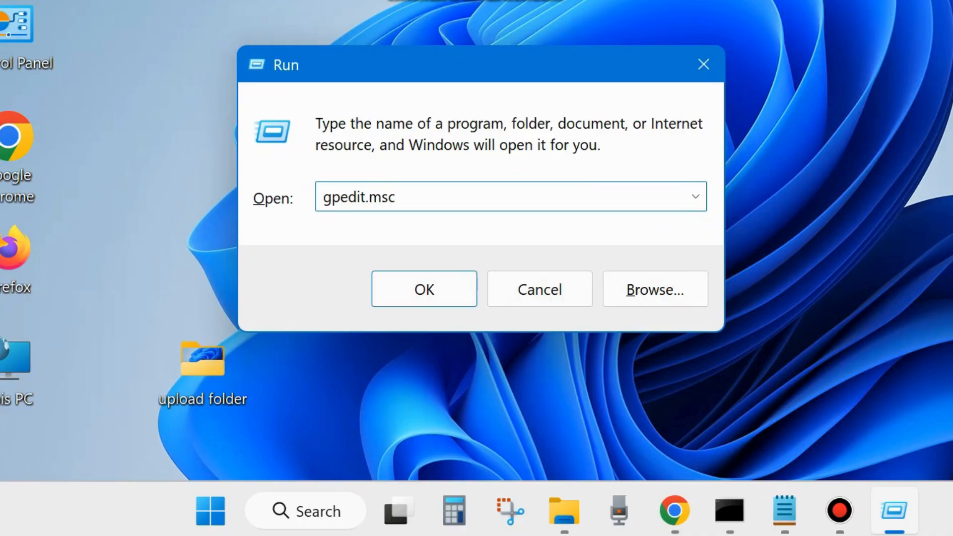
{"action": "left_click", "coordinate": [427, 294]}
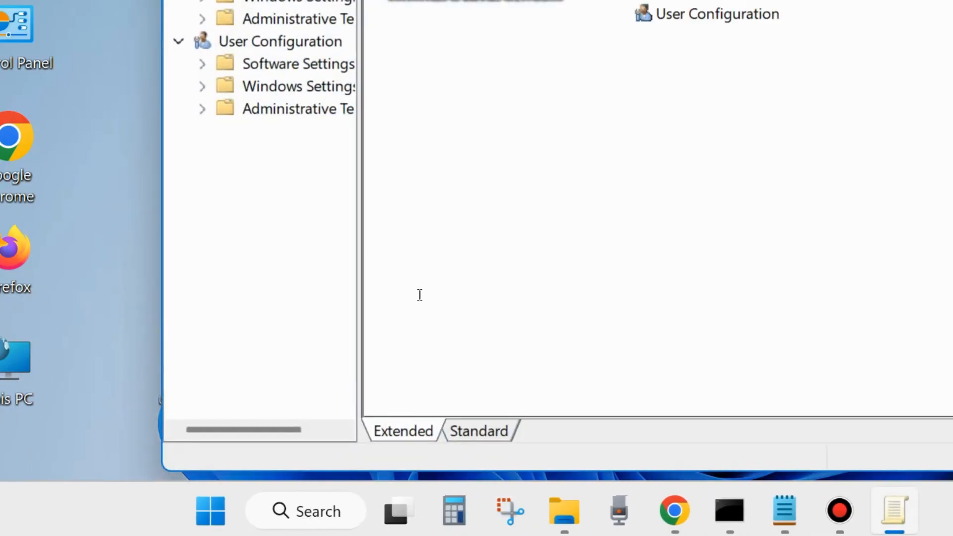
{"action": "left_click_drag", "start_coordinate": [593, 0], "coordinate": [486, 53]}
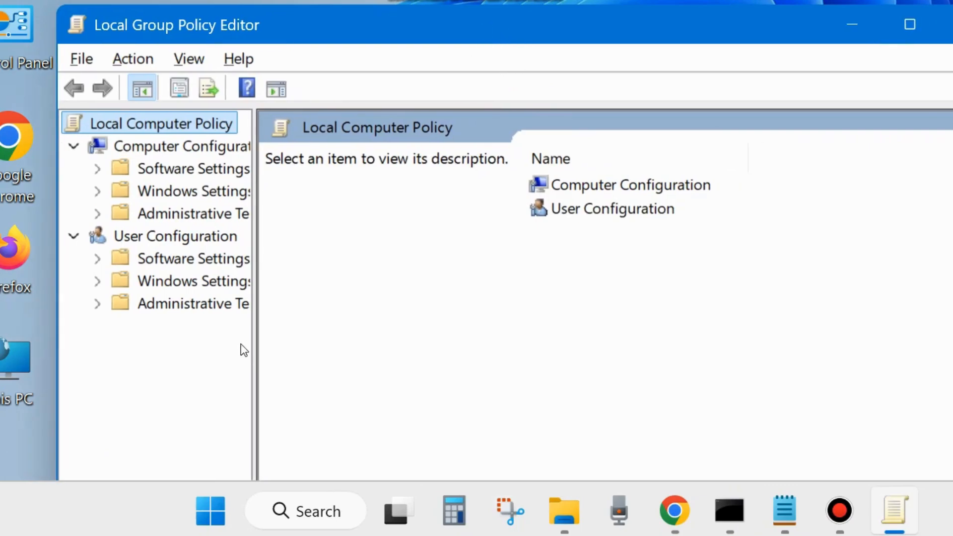
Step: Widen the policy tree and open Audit Policy under Computer Configuration > Windows Settings > Security Settings > Local Policies
{"action": "left_click_drag", "start_coordinate": [255, 351], "coordinate": [350, 363]}
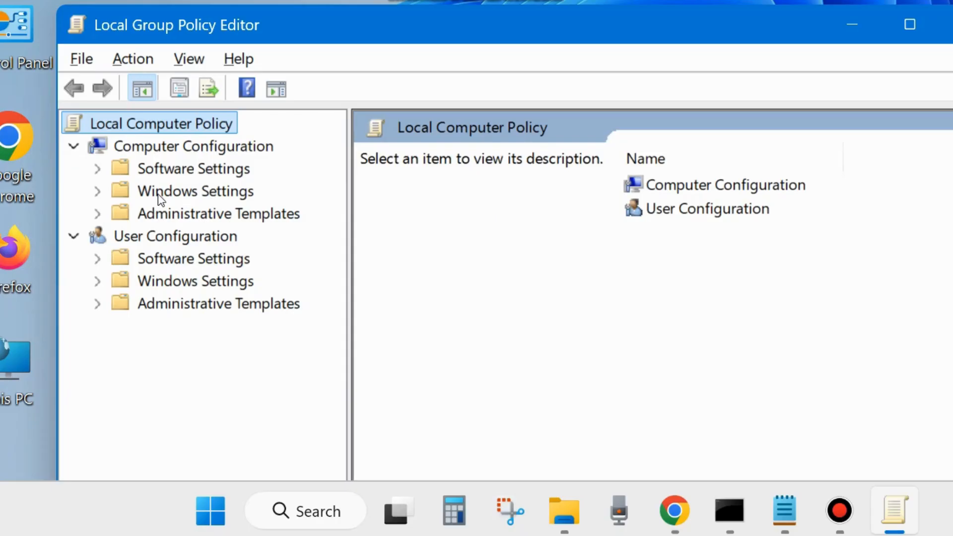
{"action": "left_click", "coordinate": [97, 191]}
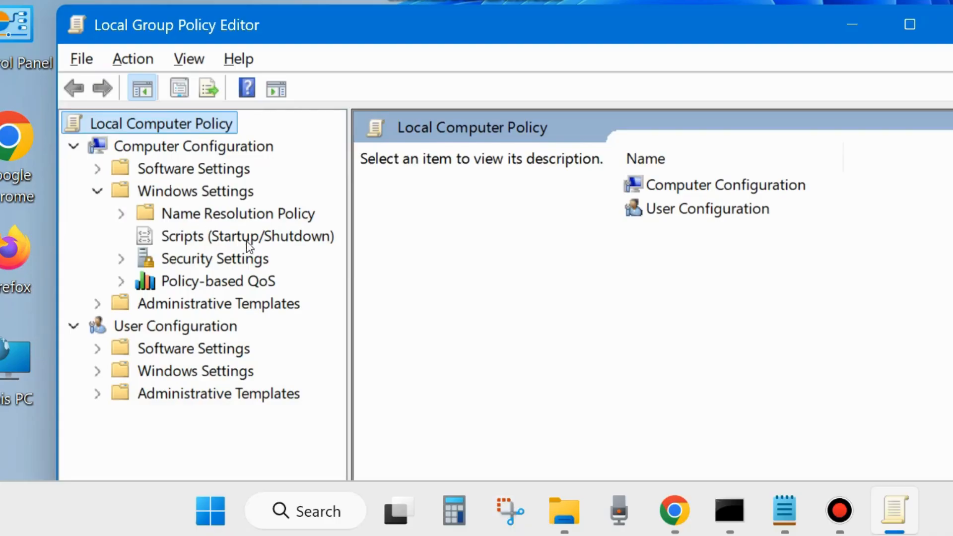
{"action": "left_click", "coordinate": [121, 258]}
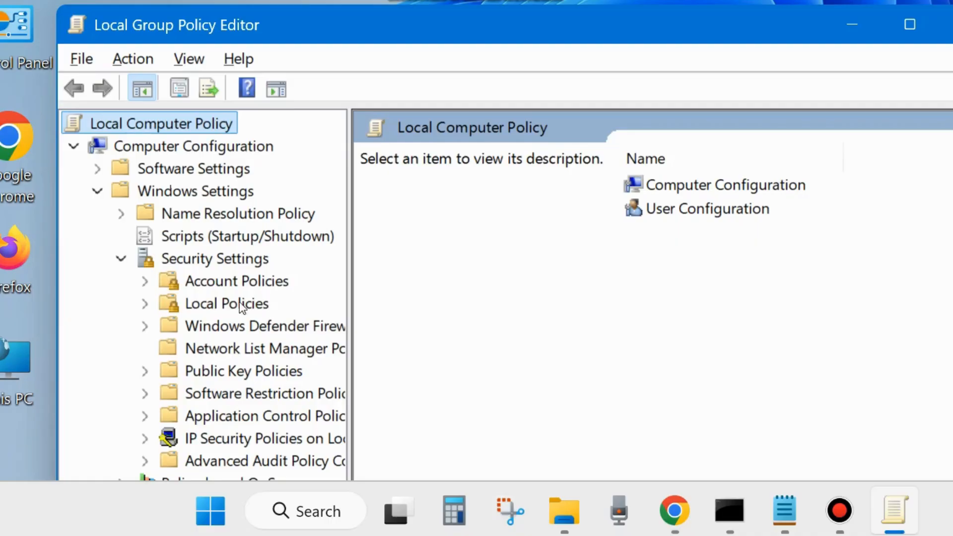
{"action": "left_click", "coordinate": [208, 306]}
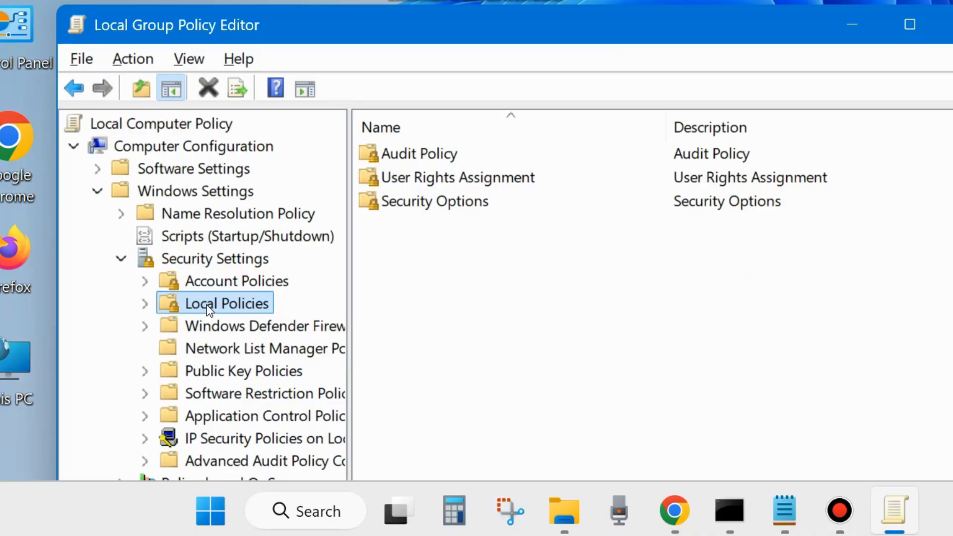
{"action": "double_click", "coordinate": [407, 156]}
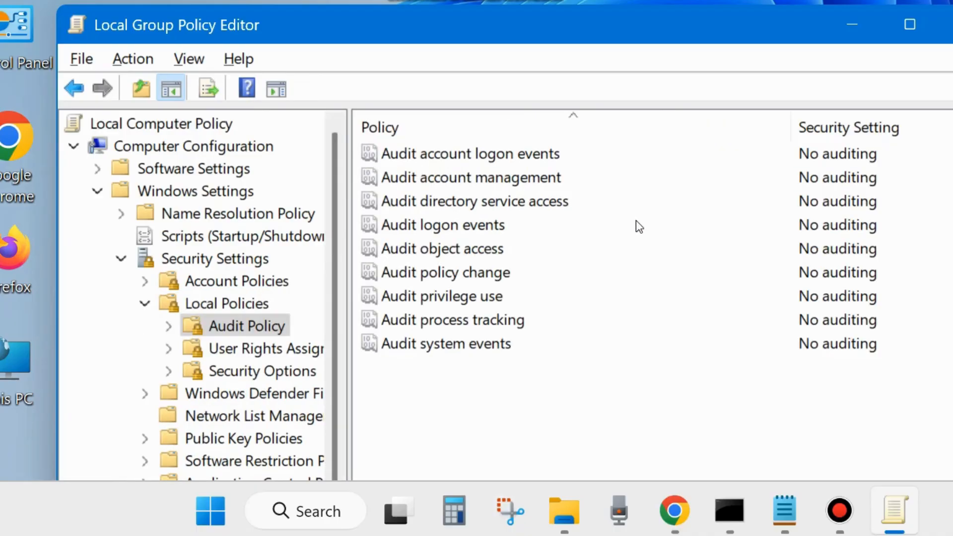
{"action": "left_click", "coordinate": [455, 155]}
{"action": "left_click", "coordinate": [471, 180]}
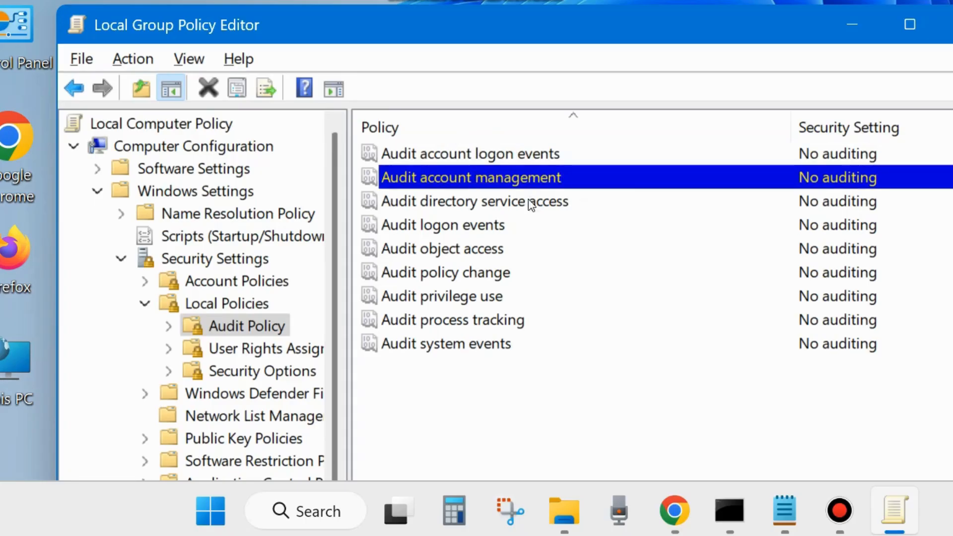
{"action": "left_click", "coordinate": [471, 203]}
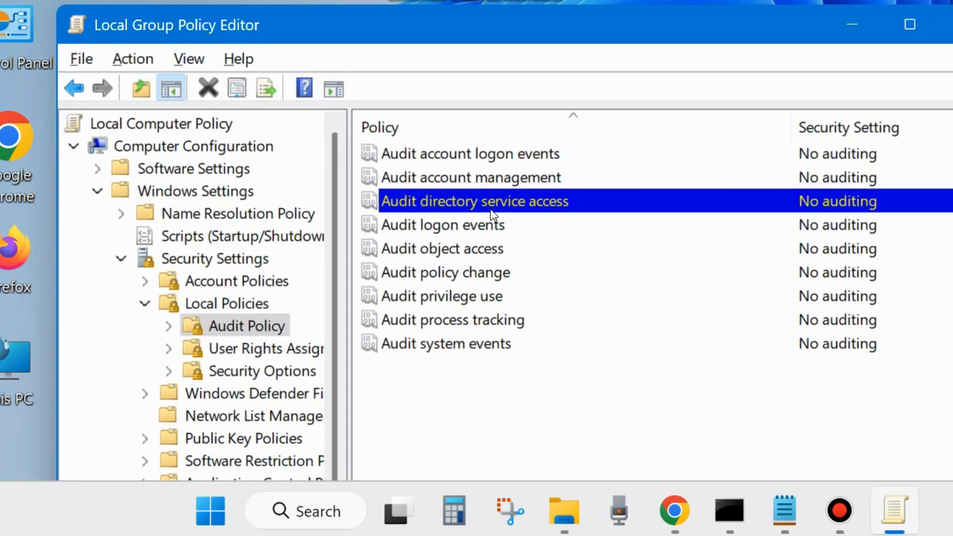
Step: Set the Audit account logon events policy to audit Success attempts, then apply and close its properties
{"action": "double_click", "coordinate": [455, 156]}
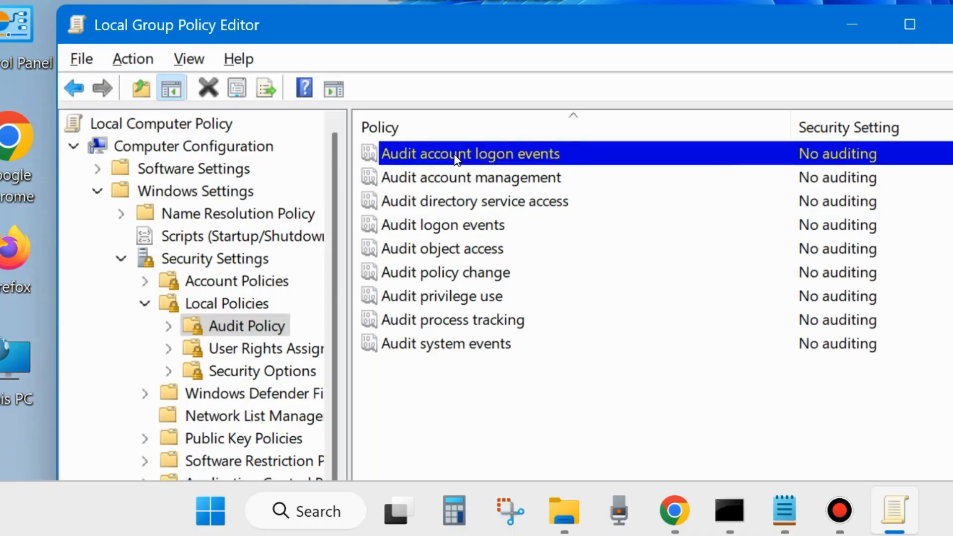
{"action": "left_click_drag", "start_coordinate": [283, 0], "coordinate": [493, 1]}
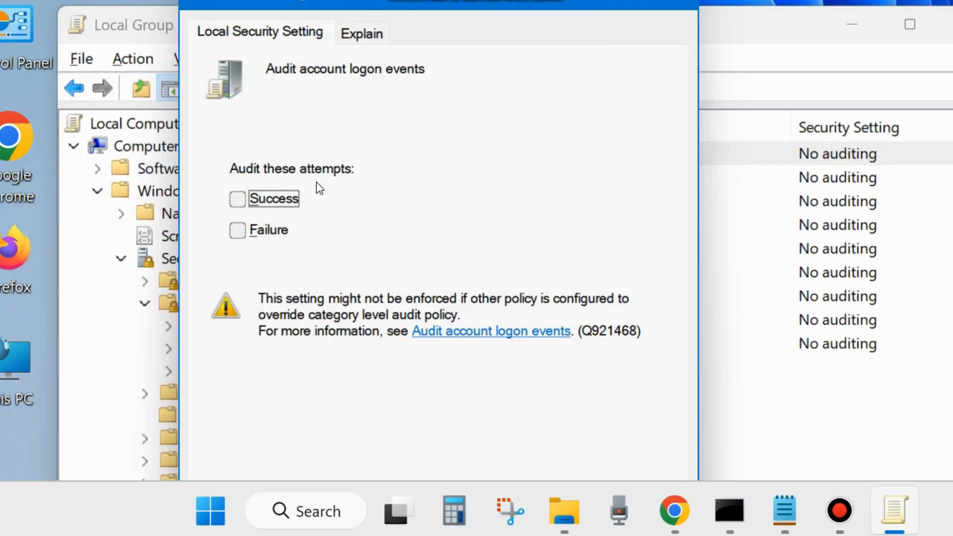
{"action": "left_click", "coordinate": [239, 200]}
{"action": "left_click_drag", "start_coordinate": [410, 1], "coordinate": [437, 0]}
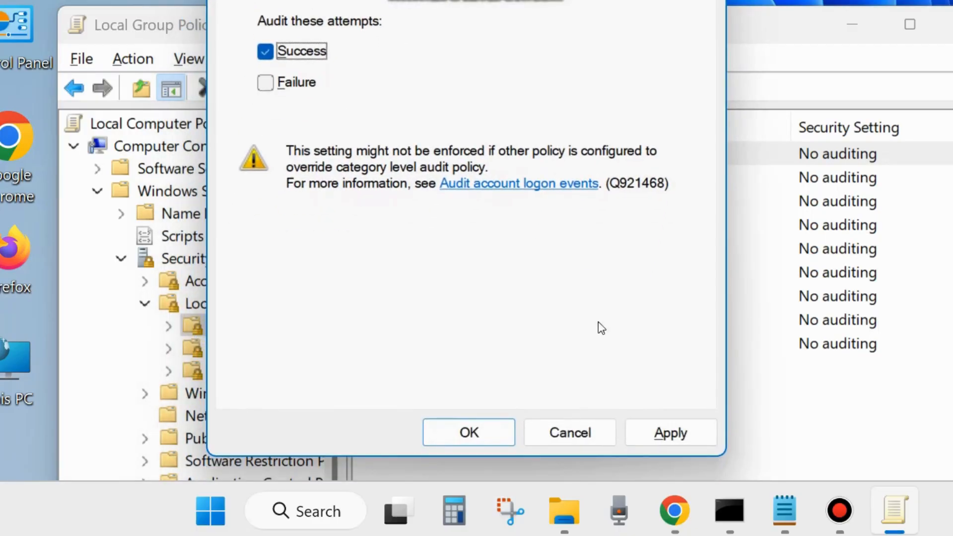
{"action": "left_click", "coordinate": [667, 433]}
{"action": "left_click", "coordinate": [461, 439]}
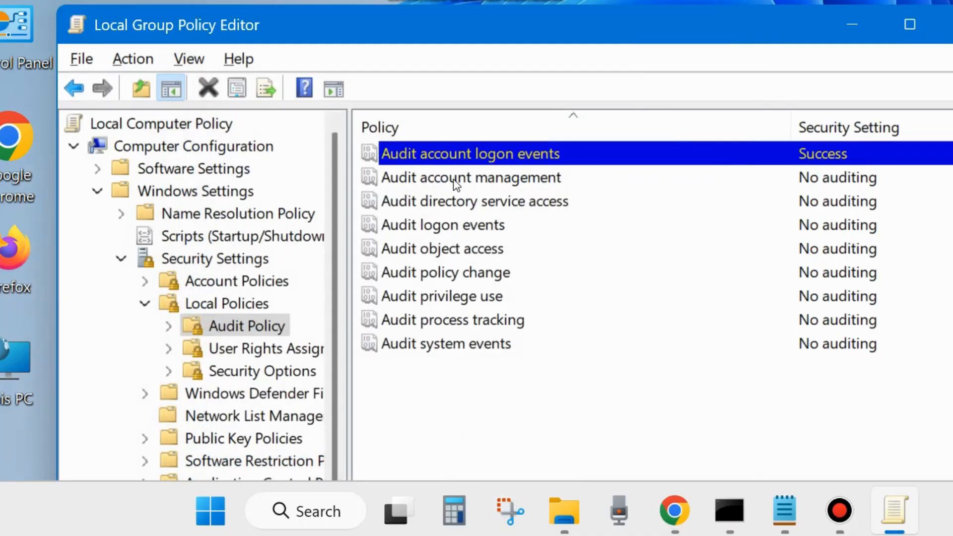
Step: Set the Audit account management policy to audit Success attempts, then apply and close its properties
{"action": "double_click", "coordinate": [454, 178]}
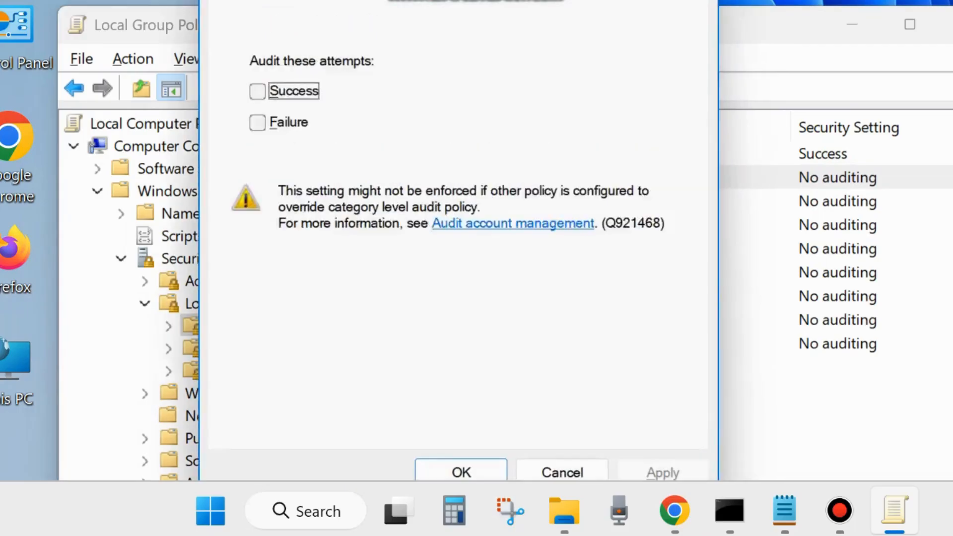
{"action": "left_click_drag", "start_coordinate": [427, 0], "coordinate": [425, 50]}
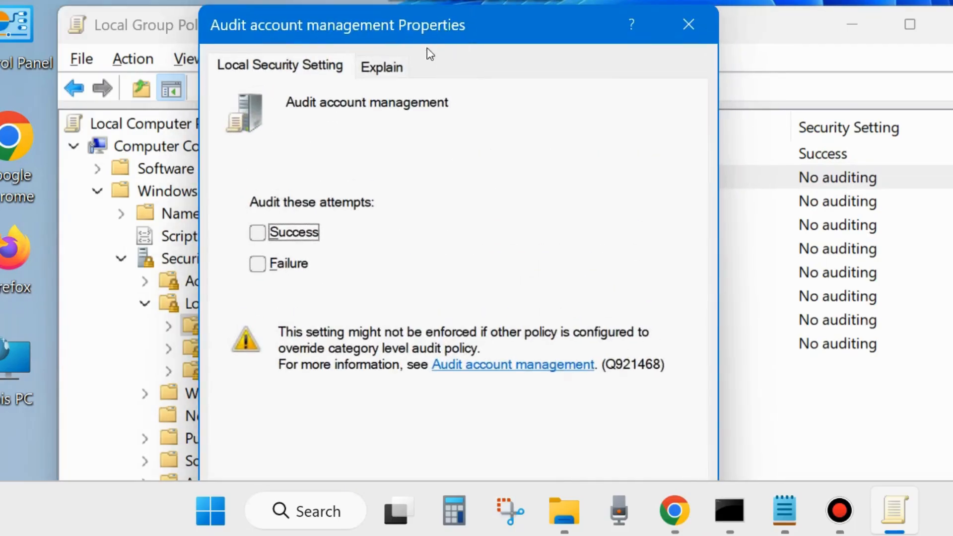
{"action": "left_click", "coordinate": [258, 234]}
{"action": "left_click_drag", "start_coordinate": [462, 43], "coordinate": [486, 0]}
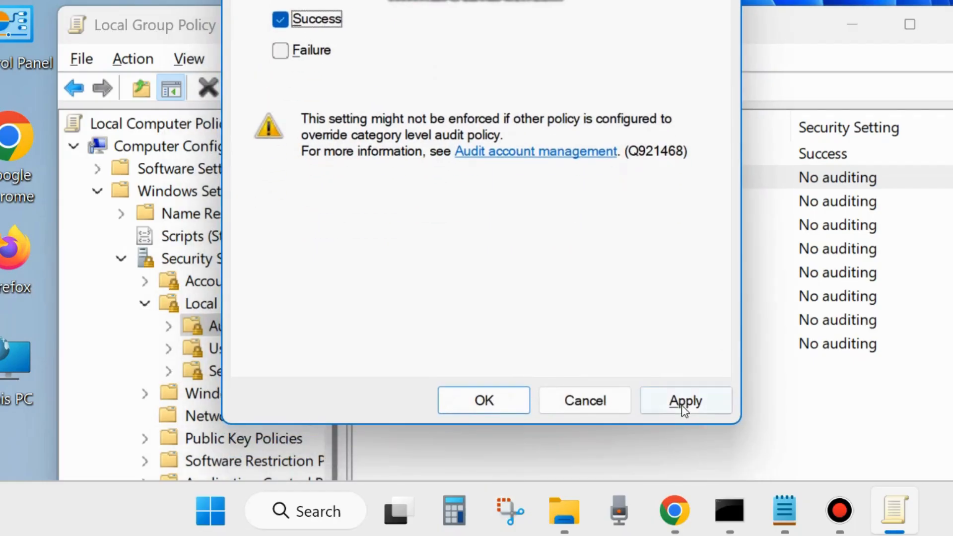
{"action": "left_click", "coordinate": [680, 402]}
{"action": "left_click", "coordinate": [501, 401]}
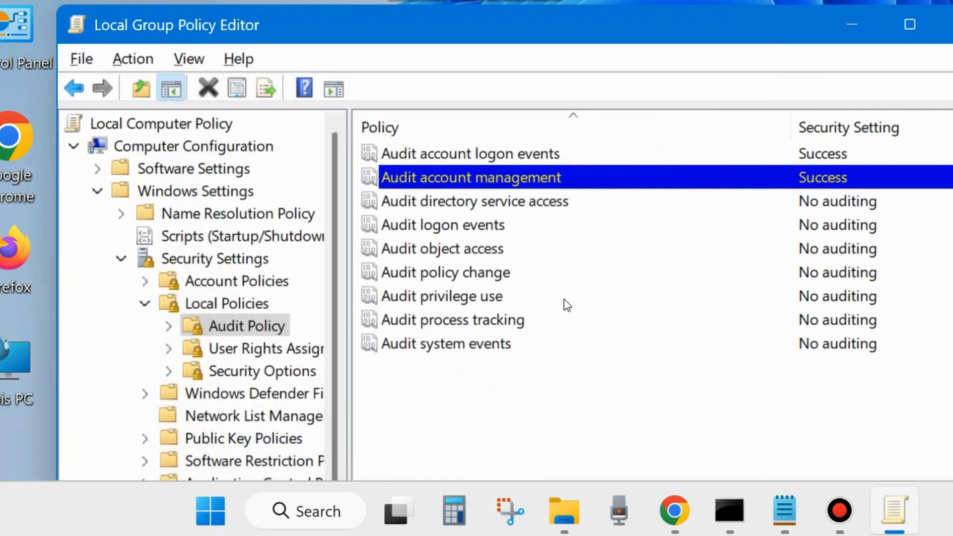
Step: Set the Audit directory service access policy to audit Success attempts, apply it, and close the Local Group Policy Editor
{"action": "double_click", "coordinate": [492, 202]}
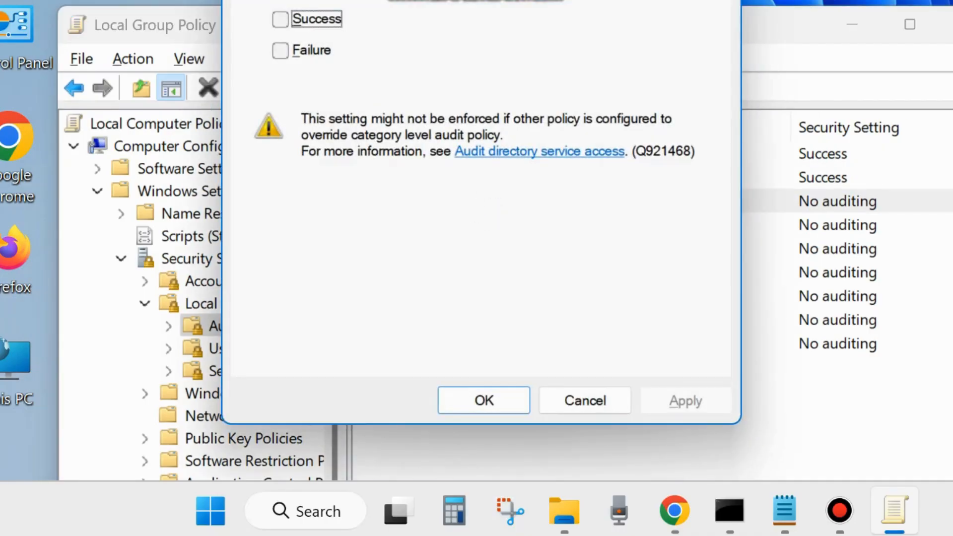
{"action": "left_click_drag", "start_coordinate": [492, 0], "coordinate": [496, 40]}
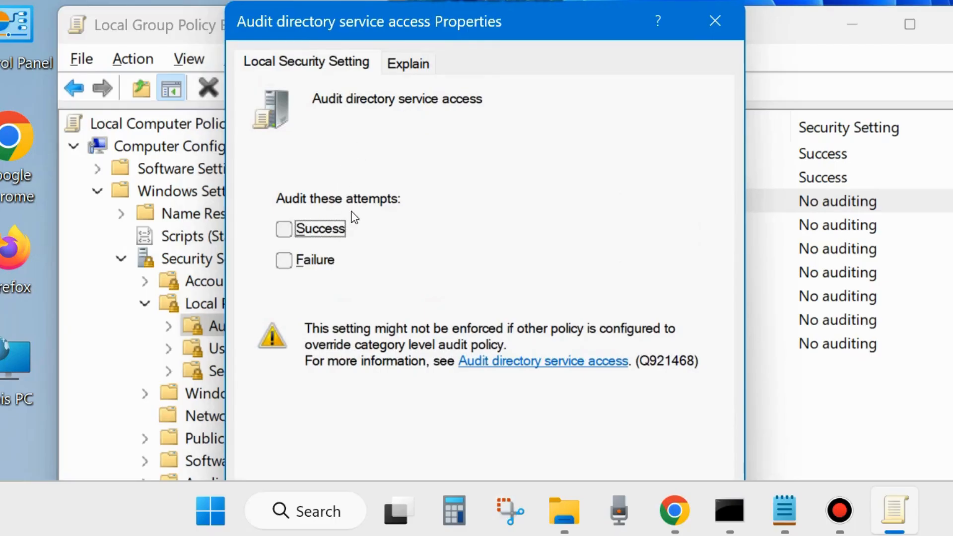
{"action": "left_click", "coordinate": [293, 231]}
{"action": "left_click_drag", "start_coordinate": [494, 22], "coordinate": [509, 0]}
{"action": "left_click", "coordinate": [715, 451]}
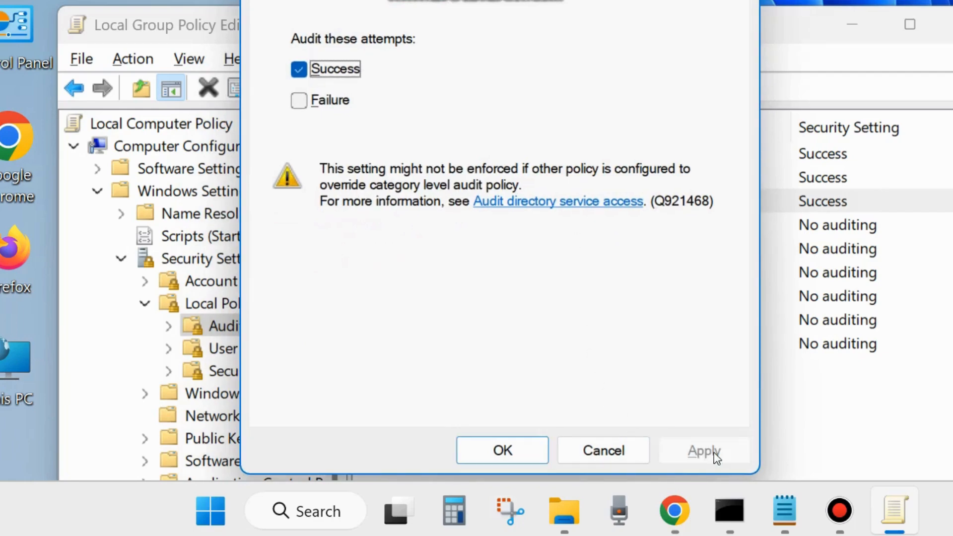
{"action": "left_click", "coordinate": [507, 453]}
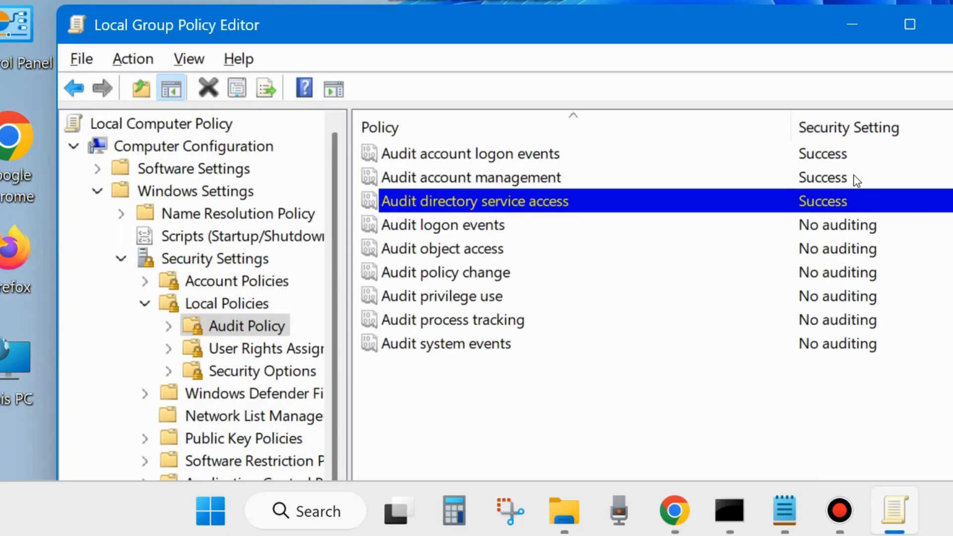
{"action": "left_click", "coordinate": [951, 24]}
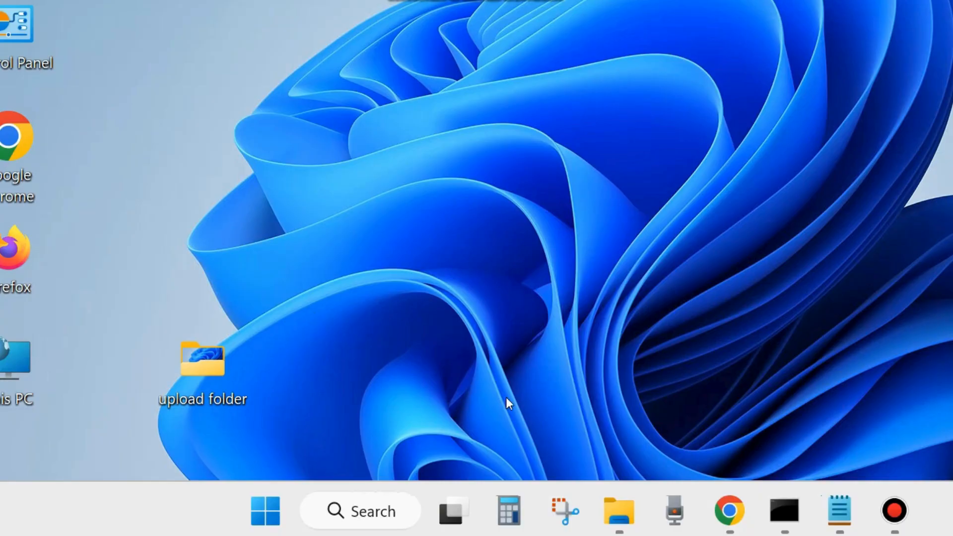
Step: Open the Services console by running services.msc, and move its window fully into view
{"action": "right_click", "coordinate": [264, 510]}
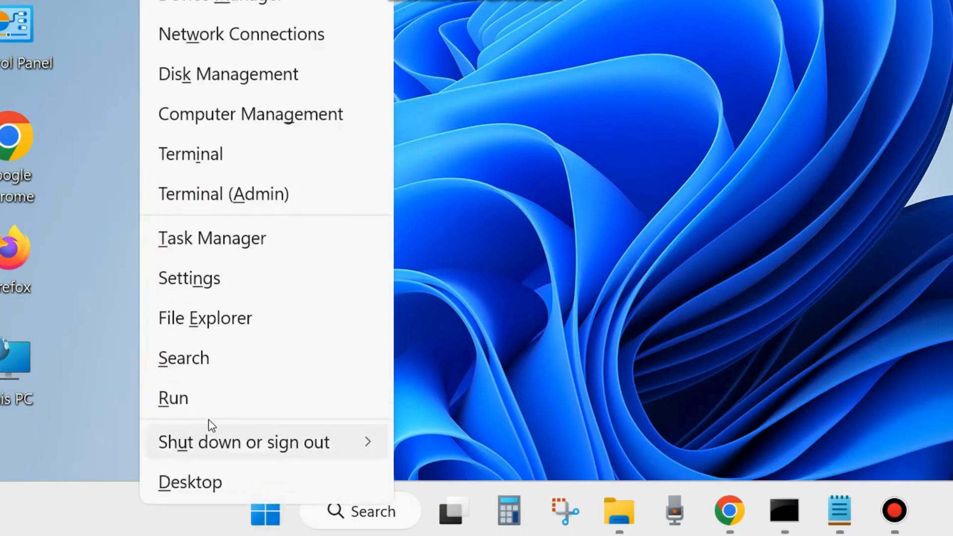
{"action": "left_click", "coordinate": [186, 403]}
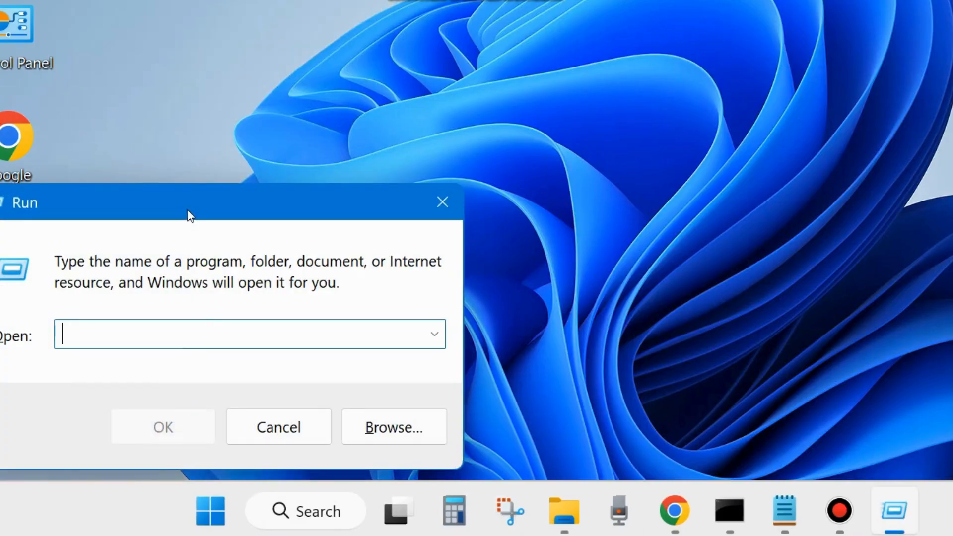
{"action": "type", "text": "s"}
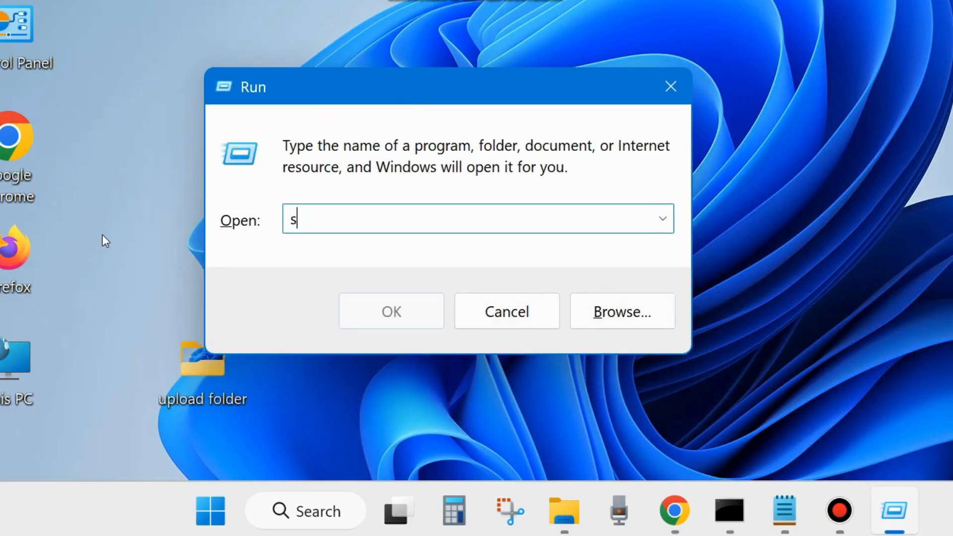
{"action": "type", "text": "ervices.m"}
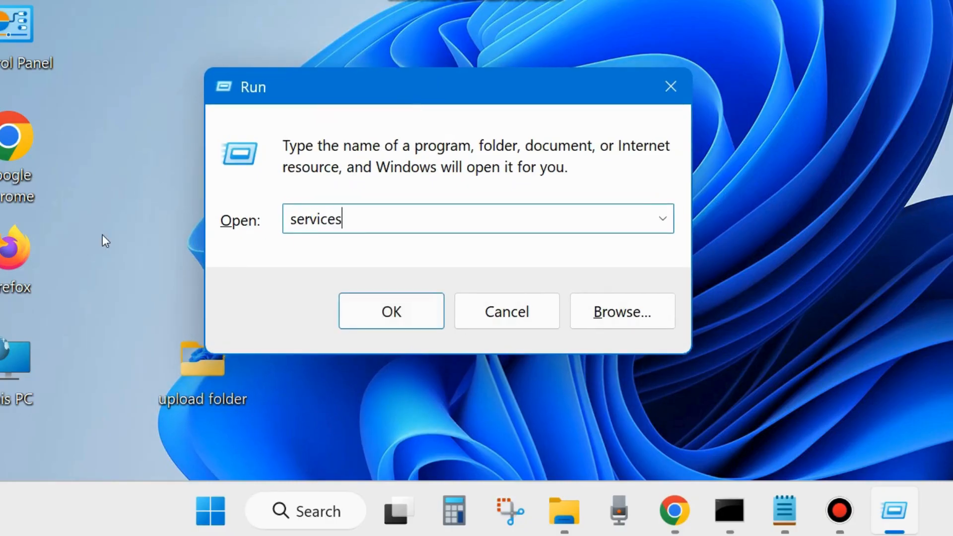
{"action": "type", "text": "sc"}
{"action": "left_click", "coordinate": [382, 313]}
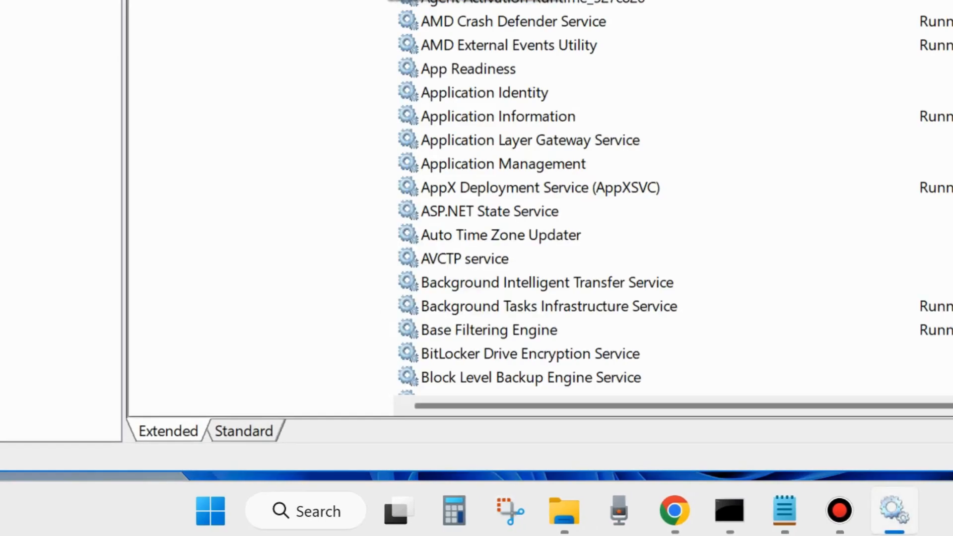
{"action": "left_click_drag", "start_coordinate": [603, 0], "coordinate": [620, 12]}
Step: Find the Windows Event Log service in the services list, open its properties, and move the dialog into view
{"action": "scroll", "coordinate": [505, 370], "scroll_direction": "down", "scroll_amount": 13}
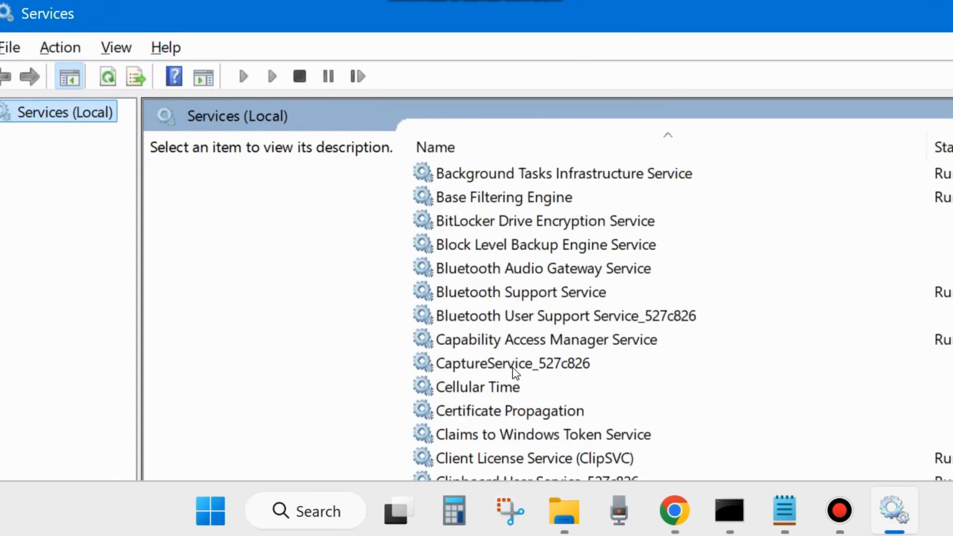
{"action": "scroll", "coordinate": [517, 371], "scroll_direction": "down", "scroll_amount": 5}
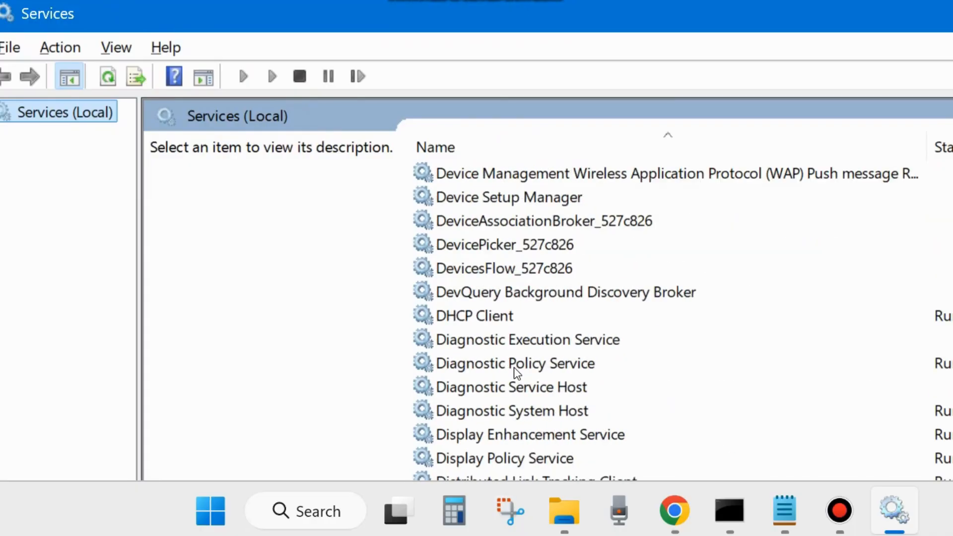
{"action": "scroll", "coordinate": [516, 372], "scroll_direction": "down", "scroll_amount": 9}
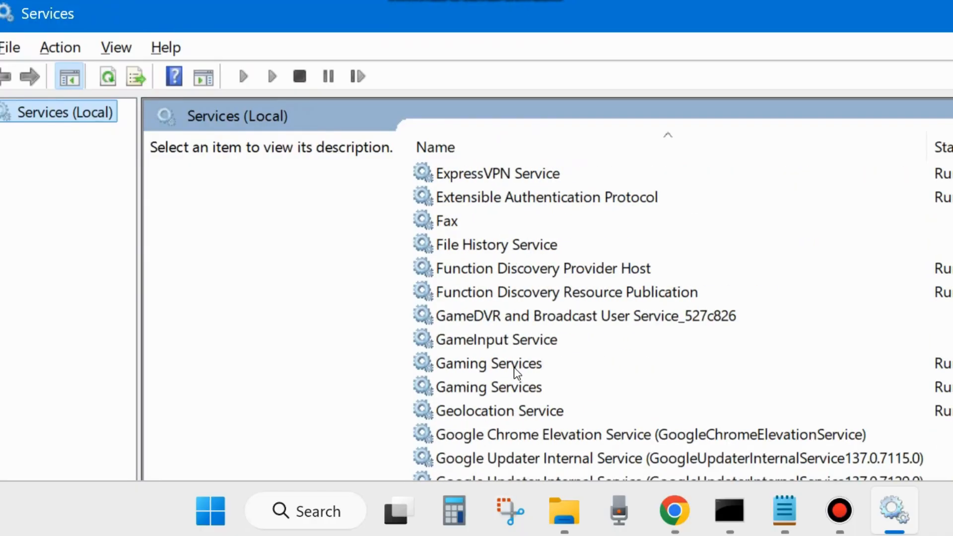
{"action": "scroll", "coordinate": [516, 373], "scroll_direction": "up", "scroll_amount": 1}
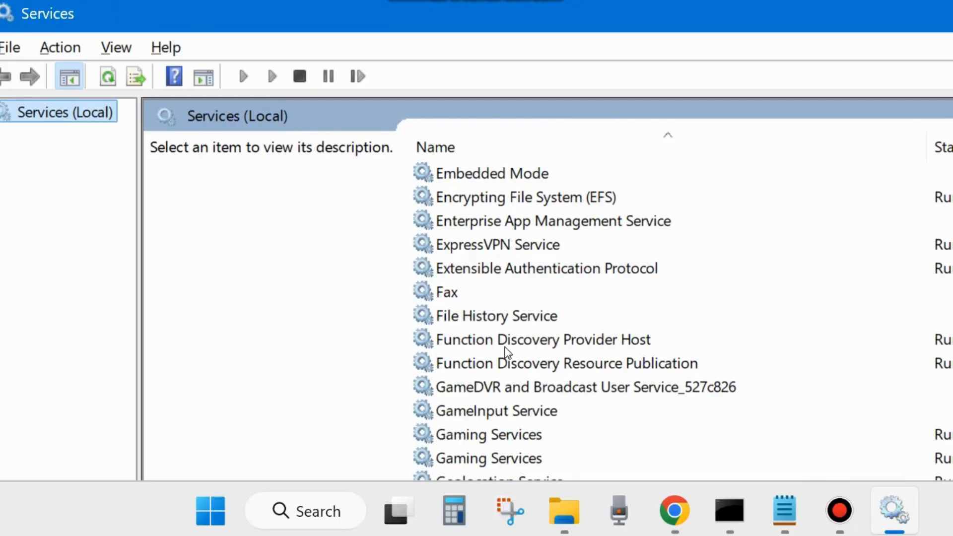
{"action": "scroll", "coordinate": [488, 315], "scroll_direction": "up", "scroll_amount": 1}
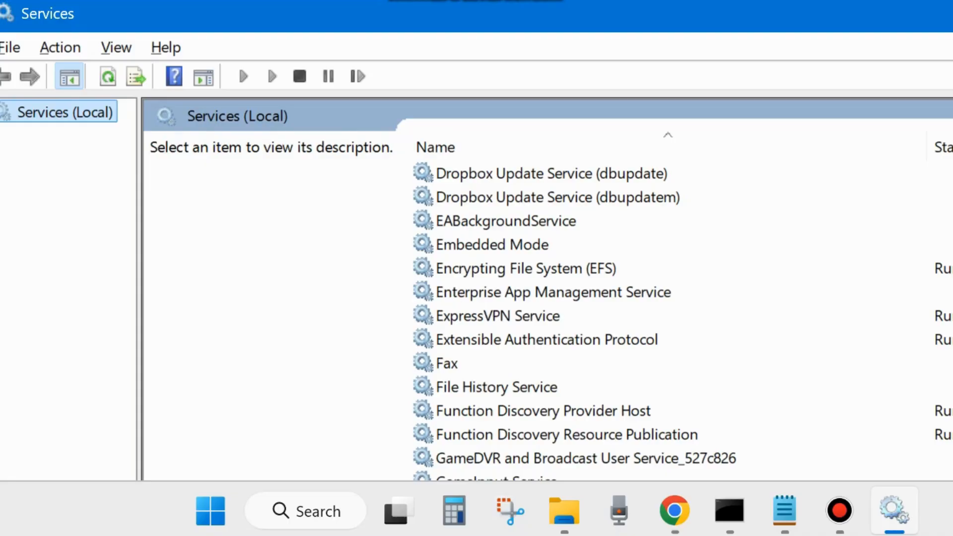
{"action": "left_click", "coordinate": [623, 13]}
{"action": "scroll", "coordinate": [899, 309], "scroll_direction": "down", "scroll_amount": 4}
{"action": "scroll", "coordinate": [670, 318], "scroll_direction": "down", "scroll_amount": 20}
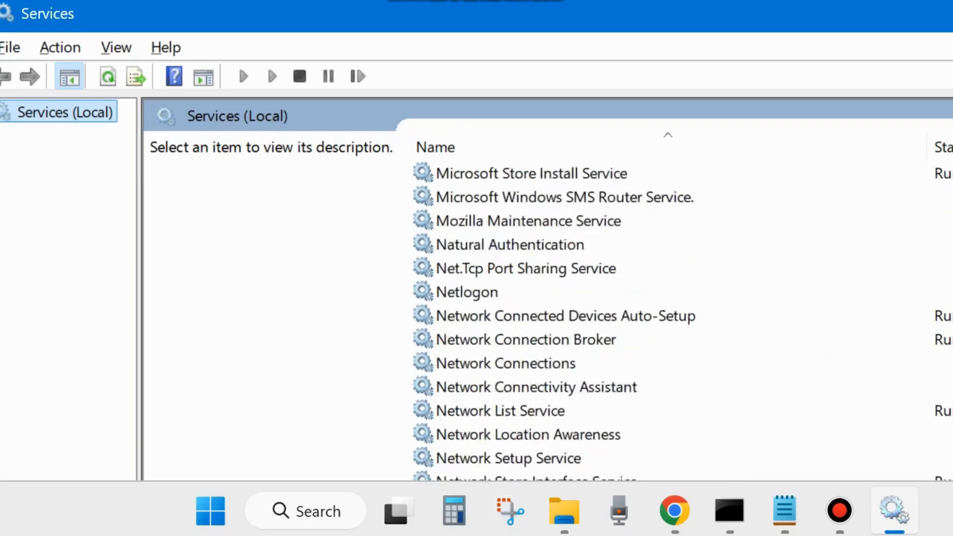
{"action": "scroll", "coordinate": [670, 318], "scroll_direction": "down", "scroll_amount": 14}
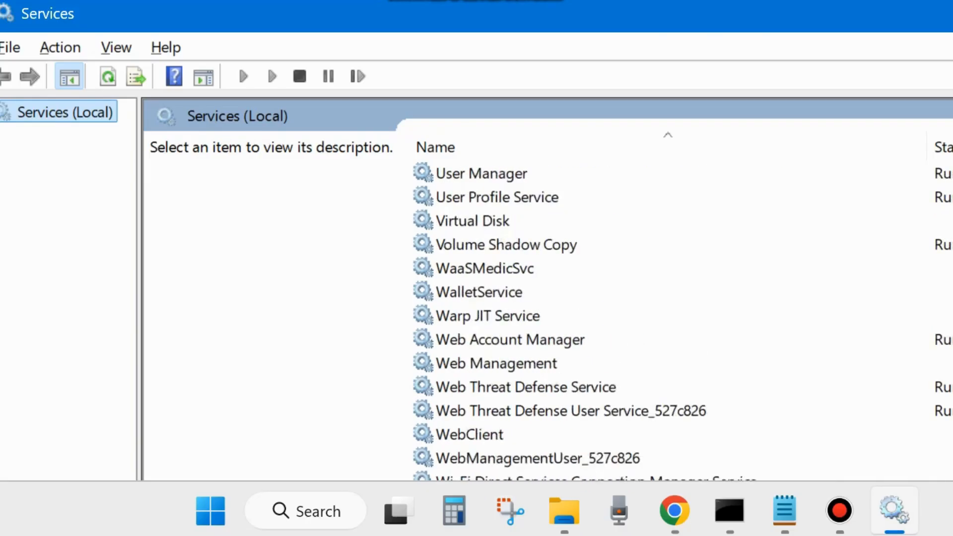
{"action": "scroll", "coordinate": [670, 318], "scroll_direction": "down", "scroll_amount": 2}
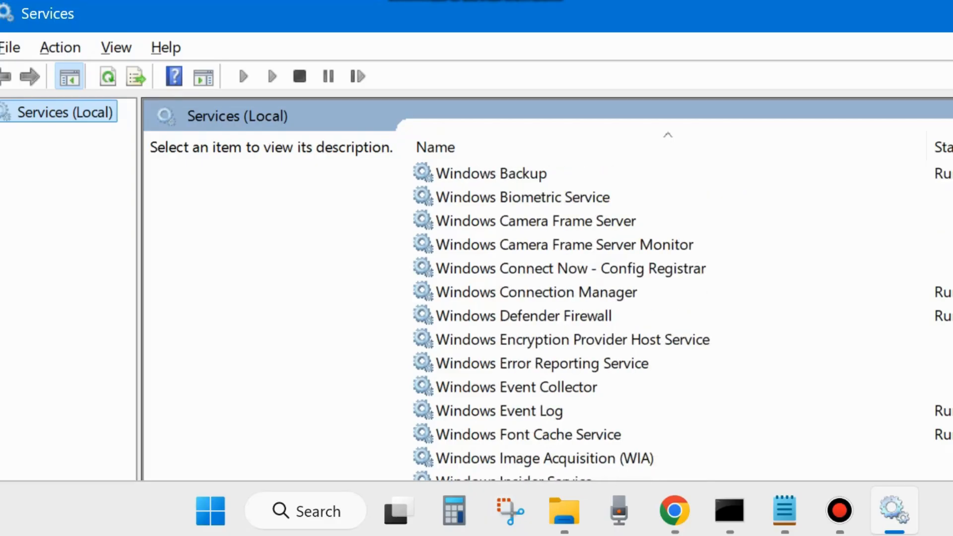
{"action": "left_click", "coordinate": [490, 417]}
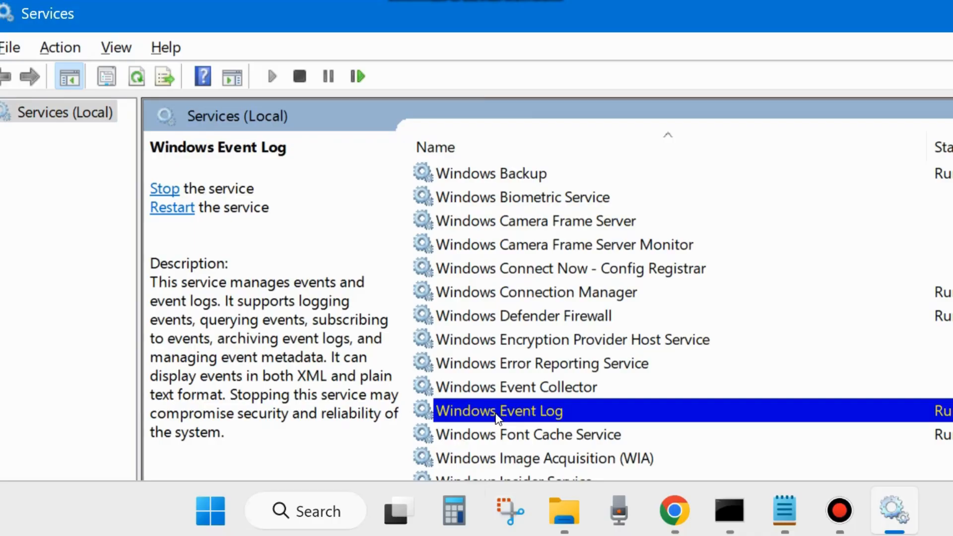
{"action": "double_click", "coordinate": [496, 417]}
{"action": "left_click_drag", "start_coordinate": [264, 0], "coordinate": [517, 10]}
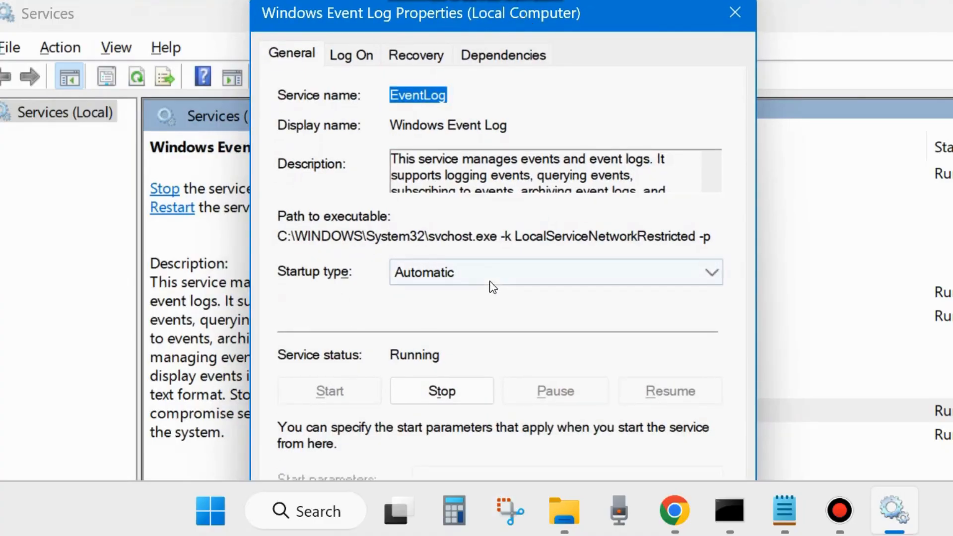
Step: Set the Windows Event Log service's startup type to Automatic, confirm its properties, and close the Services console
{"action": "left_click", "coordinate": [477, 273]}
{"action": "left_click", "coordinate": [460, 309]}
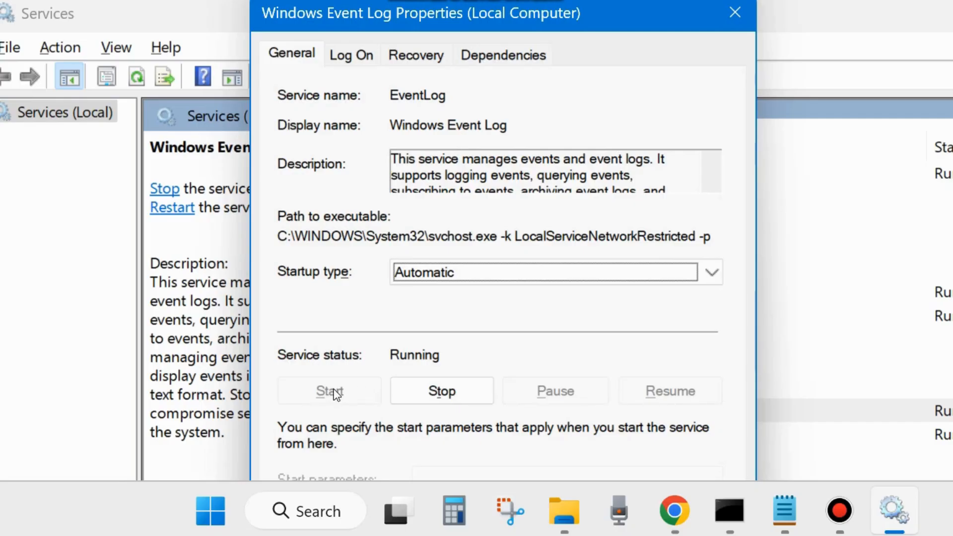
{"action": "left_click_drag", "start_coordinate": [603, 6], "coordinate": [643, 0]}
{"action": "left_click", "coordinate": [736, 375]}
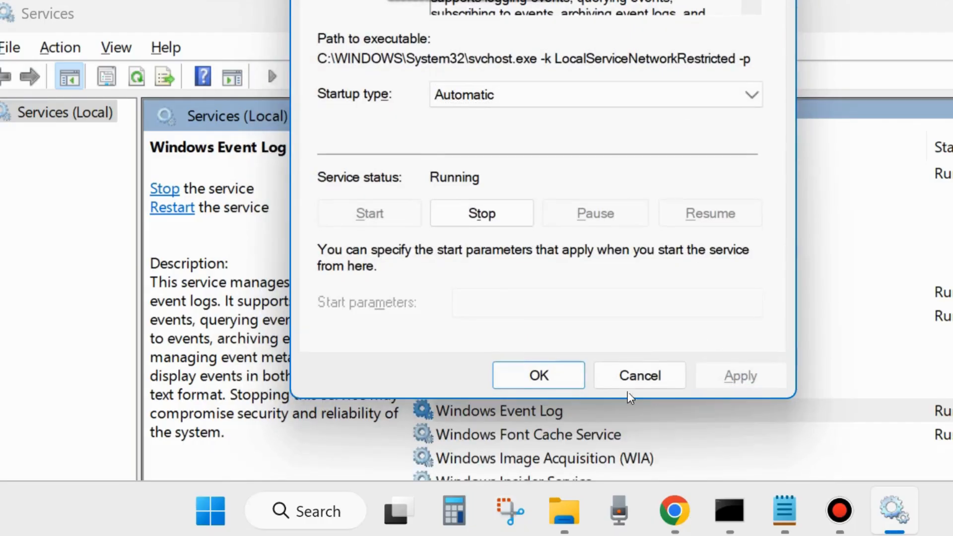
{"action": "left_click", "coordinate": [542, 375]}
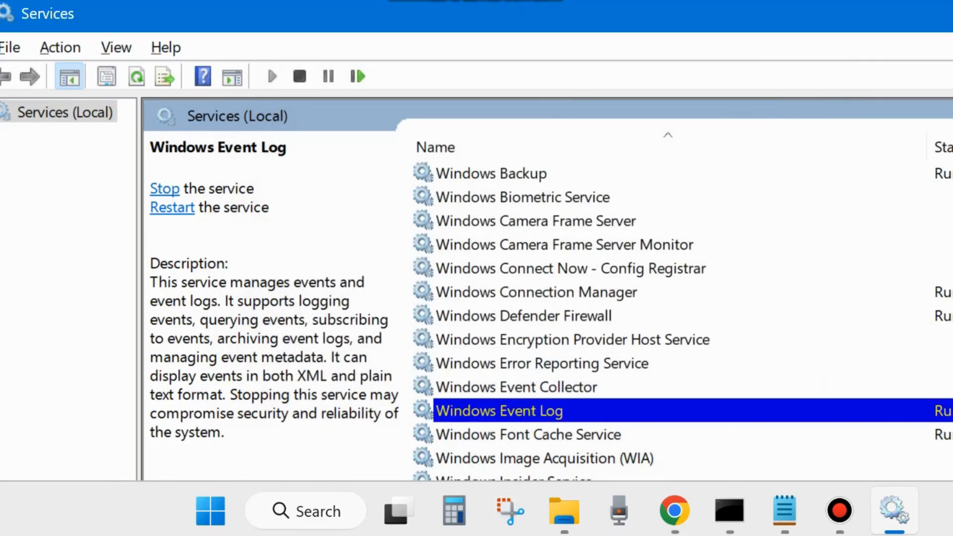
{"action": "key", "text": "alt+F4"}
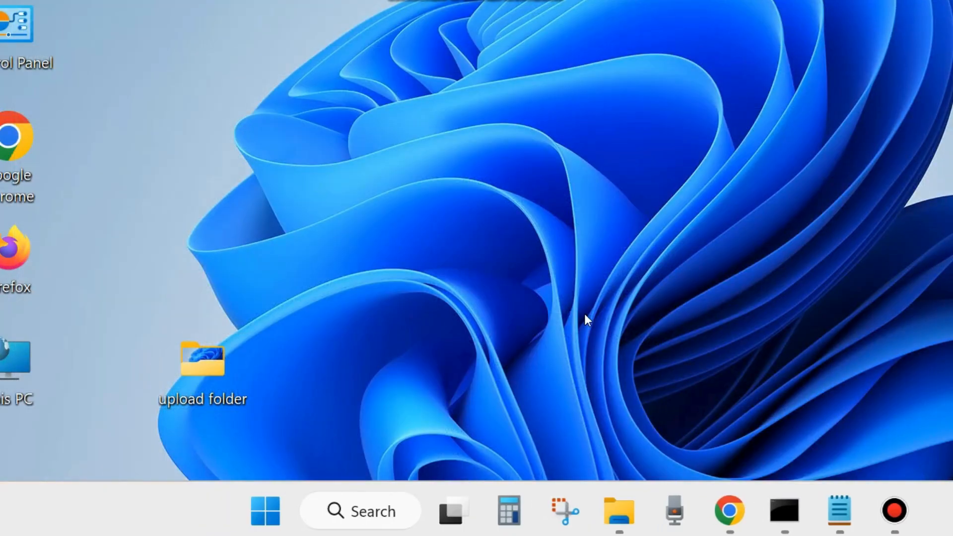
Step: Launch Disk Cleanup by running cleanmgr
{"action": "right_click", "coordinate": [268, 513]}
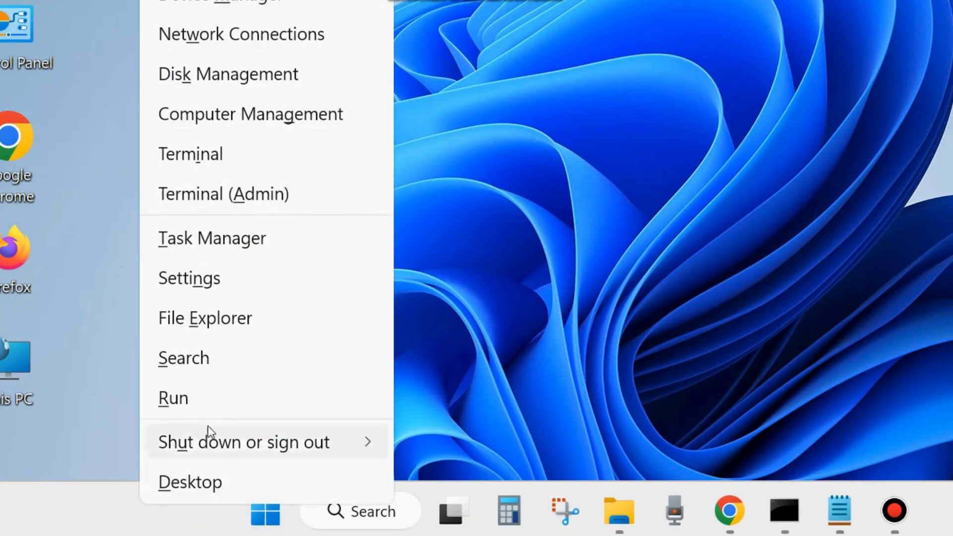
{"action": "left_click", "coordinate": [174, 398]}
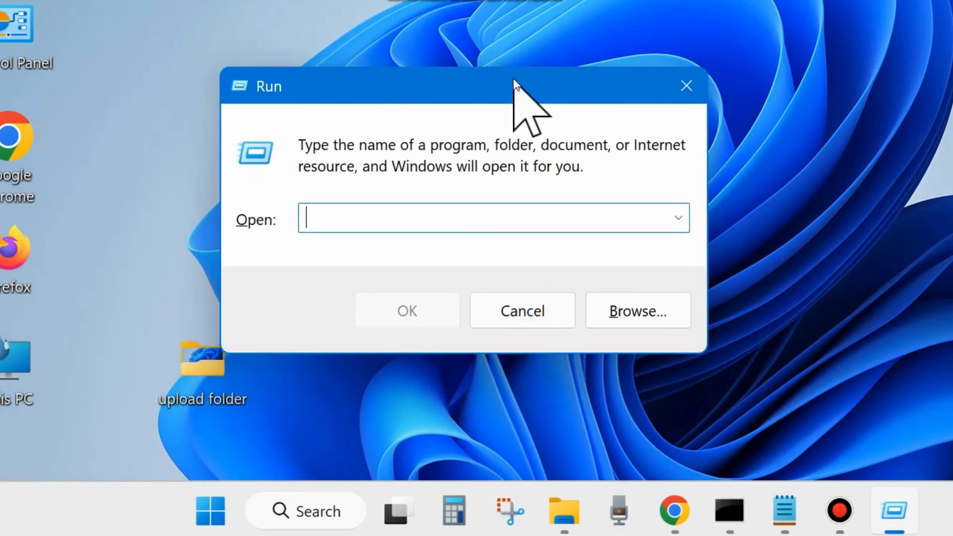
{"action": "type", "text": "cl"}
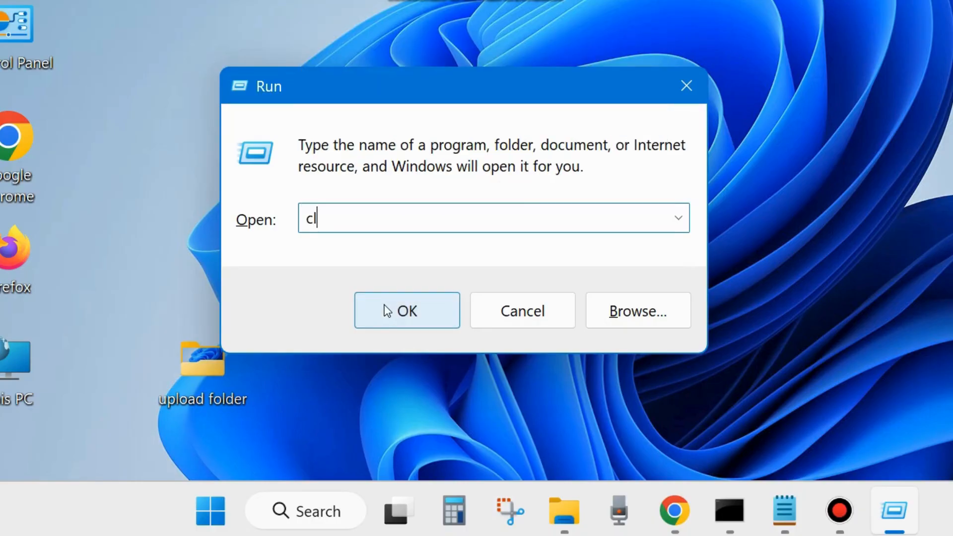
{"action": "type", "text": "eanmgr"}
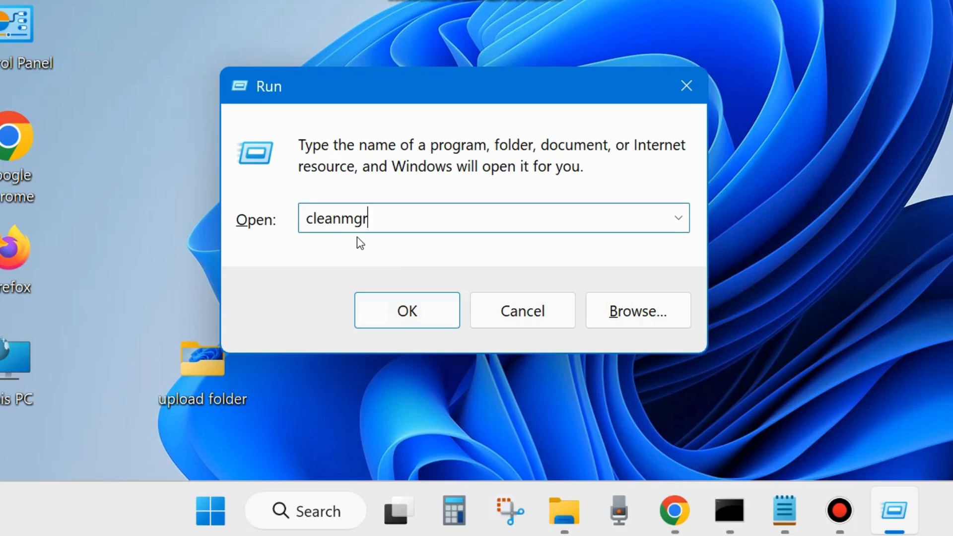
{"action": "left_click", "coordinate": [432, 329]}
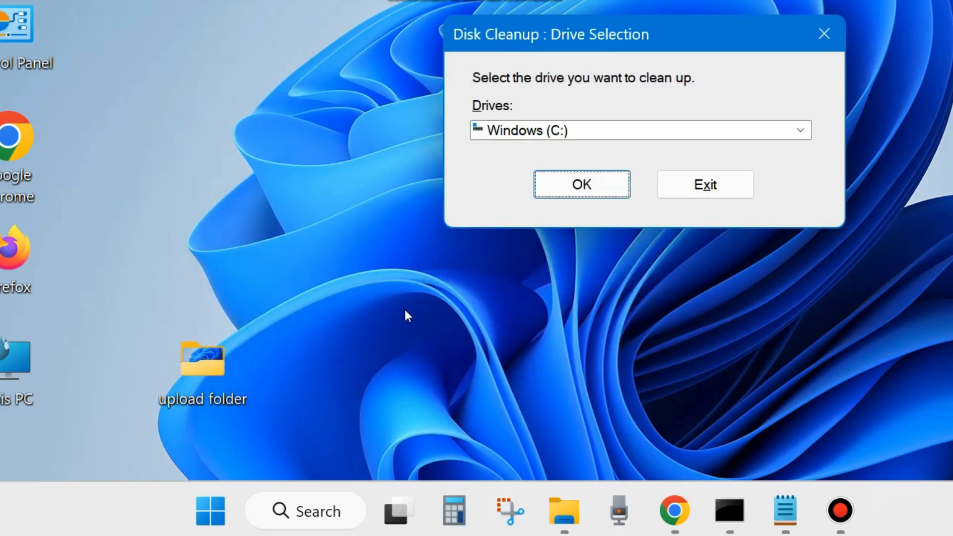
Step: Choose Windows (C:) as the drive to clean up and confirm the selection
{"action": "left_click_drag", "start_coordinate": [657, 34], "coordinate": [505, 83]}
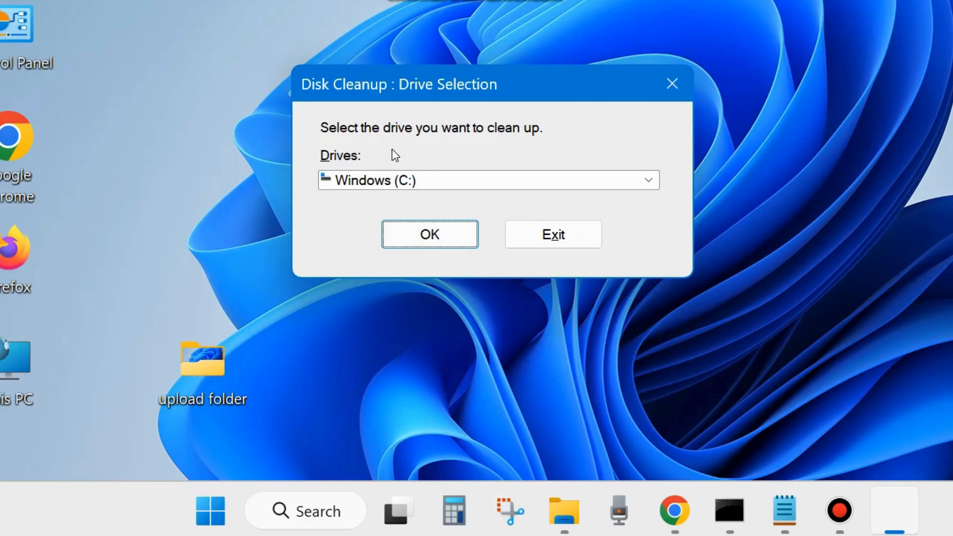
{"action": "left_click", "coordinate": [421, 182]}
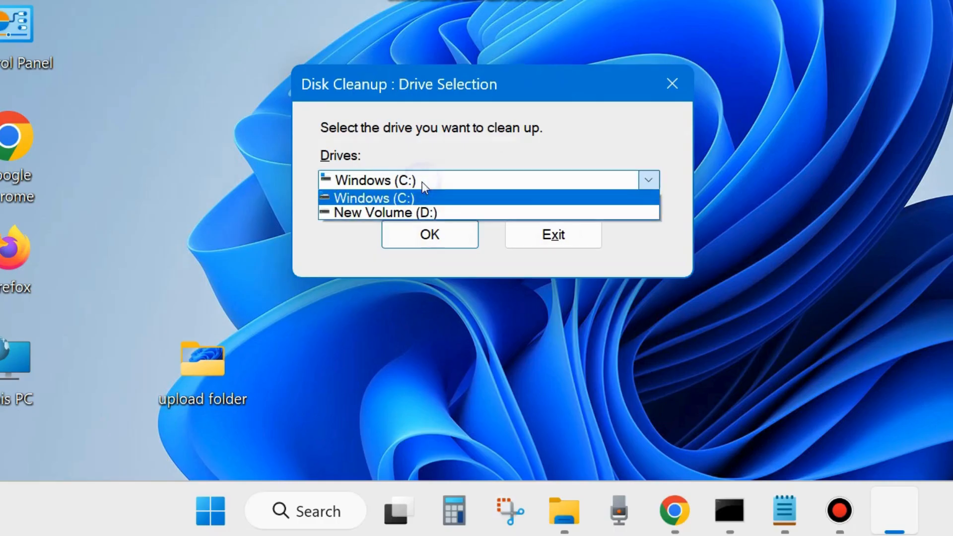
{"action": "left_click", "coordinate": [398, 198]}
{"action": "left_click", "coordinate": [427, 235]}
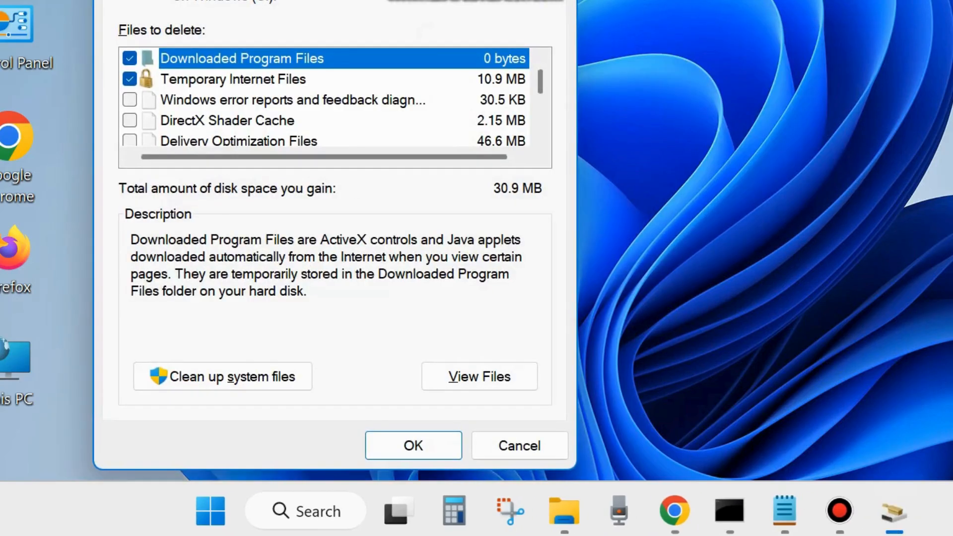
Step: Mark all remaining file types for deletion, including Windows error reports, DirectX Shader Cache, Delivery Optimization Files and Recycle Bin
{"action": "left_click_drag", "start_coordinate": [405, 0], "coordinate": [529, 20]}
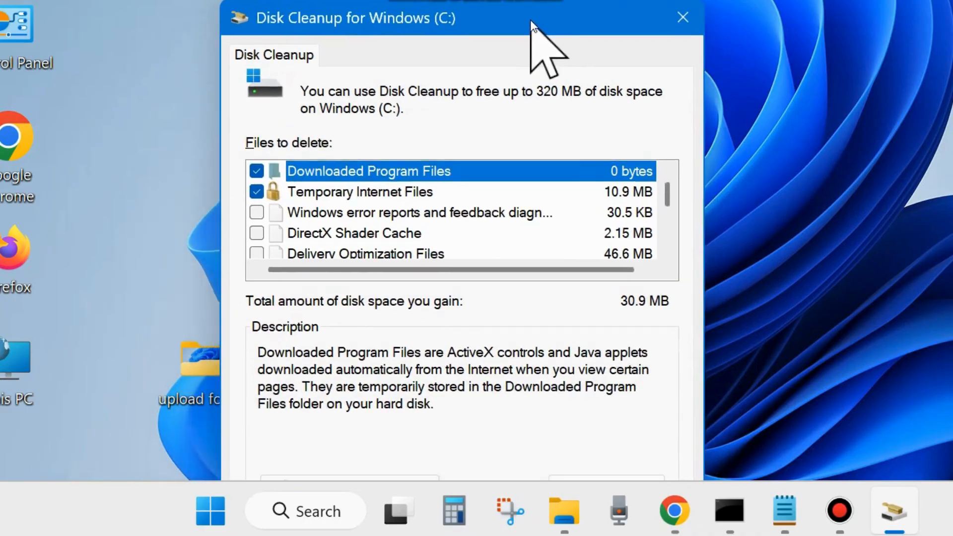
{"action": "left_click", "coordinate": [257, 212]}
{"action": "left_click", "coordinate": [257, 233]}
{"action": "left_click", "coordinate": [256, 253]}
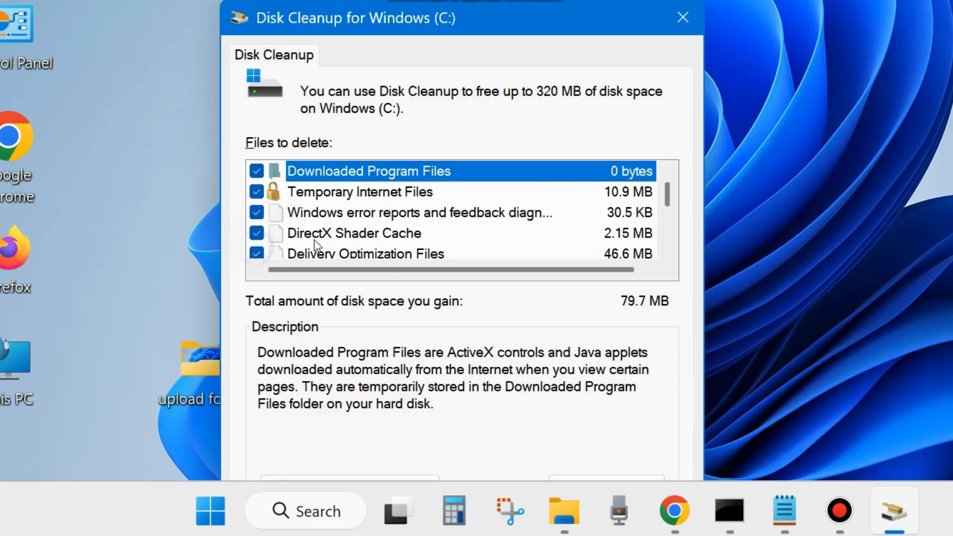
{"action": "scroll", "coordinate": [314, 243], "scroll_direction": "down", "scroll_amount": 1}
{"action": "left_click", "coordinate": [257, 212]}
{"action": "left_click", "coordinate": [257, 233]}
{"action": "scroll", "coordinate": [330, 243], "scroll_direction": "down", "scroll_amount": 1}
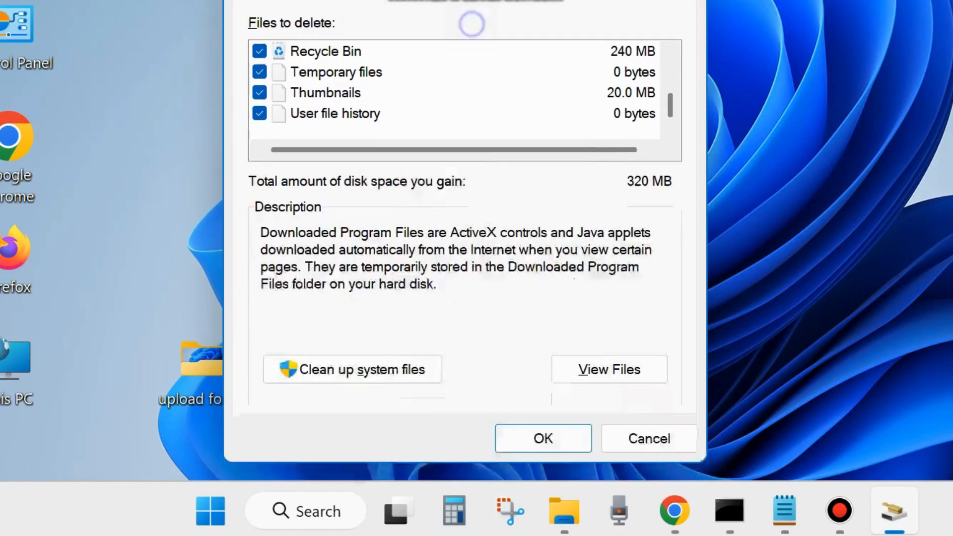
Step: Start the cleanup of the C: drive and confirm permanently deleting the selected files
{"action": "left_click", "coordinate": [559, 408]}
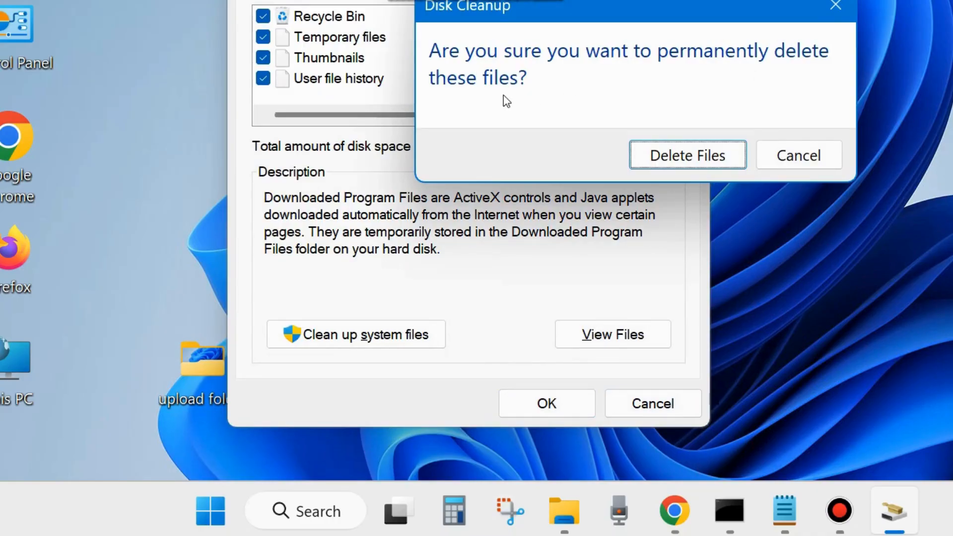
{"action": "left_click", "coordinate": [692, 154]}
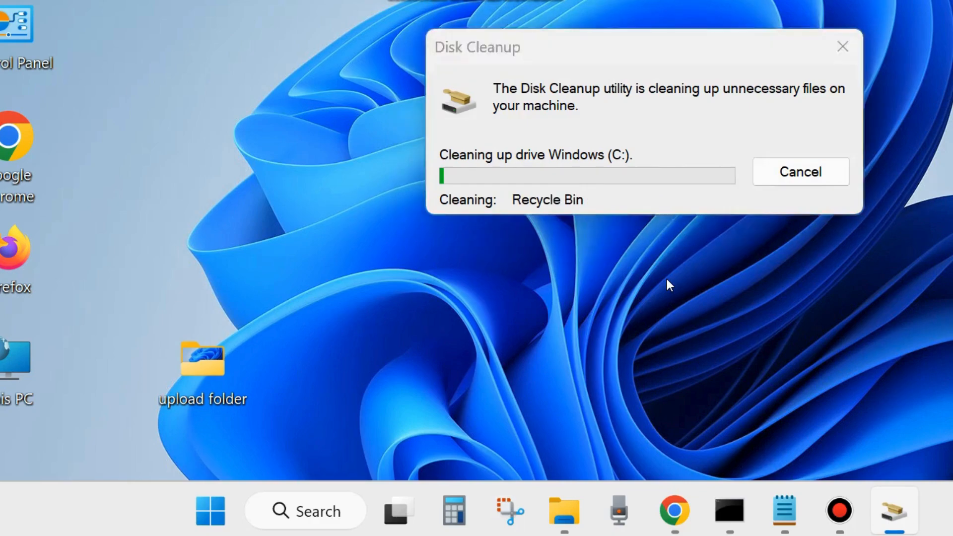
{"action": "left_click", "coordinate": [744, 199]}
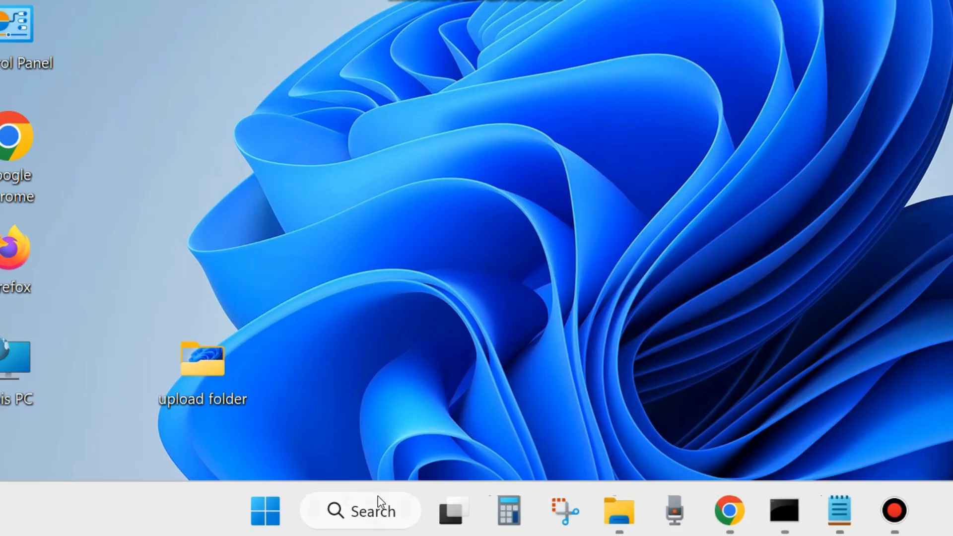
Step: Search Windows for cmd and bring up the administrator Command Prompt
{"action": "left_click", "coordinate": [370, 520]}
{"action": "type", "text": "c"}
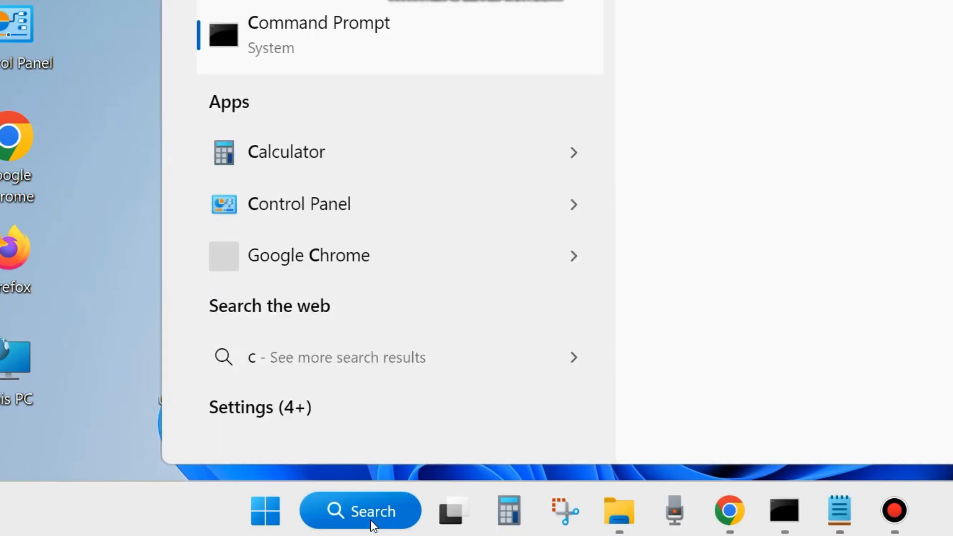
{"action": "type", "text": "md"}
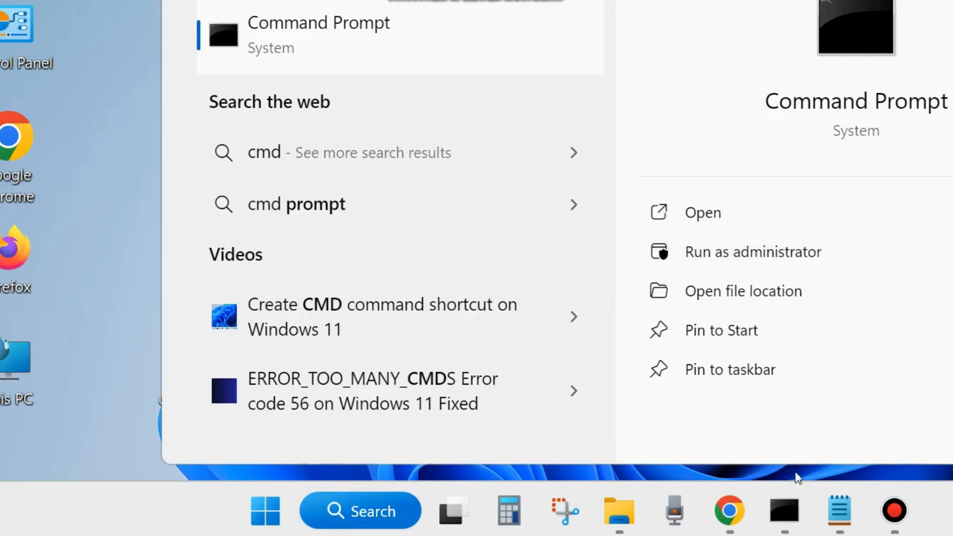
{"action": "left_click", "coordinate": [784, 510]}
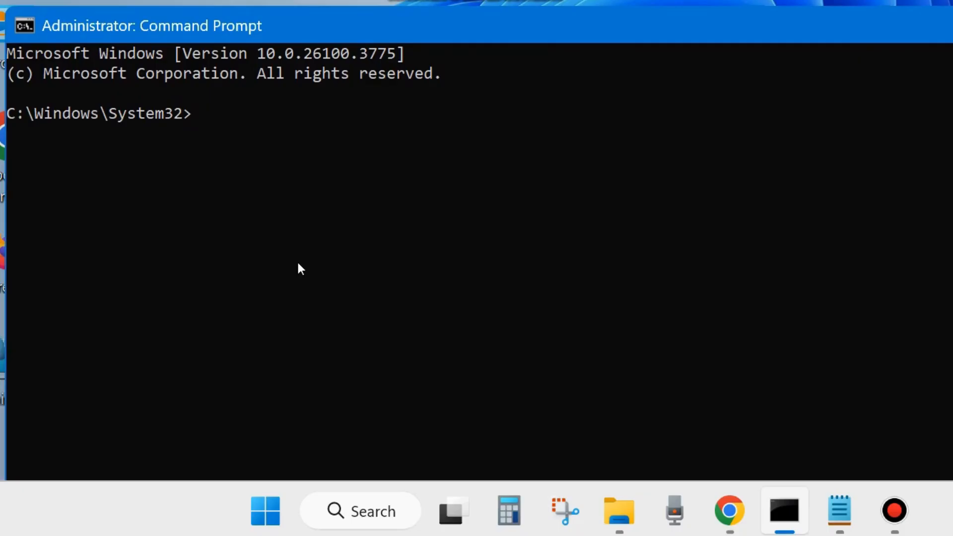
Step: Enter the sfc /scannow command in the administrator Command Prompt, and minimize its window
{"action": "type", "text": "sfc /scann"}
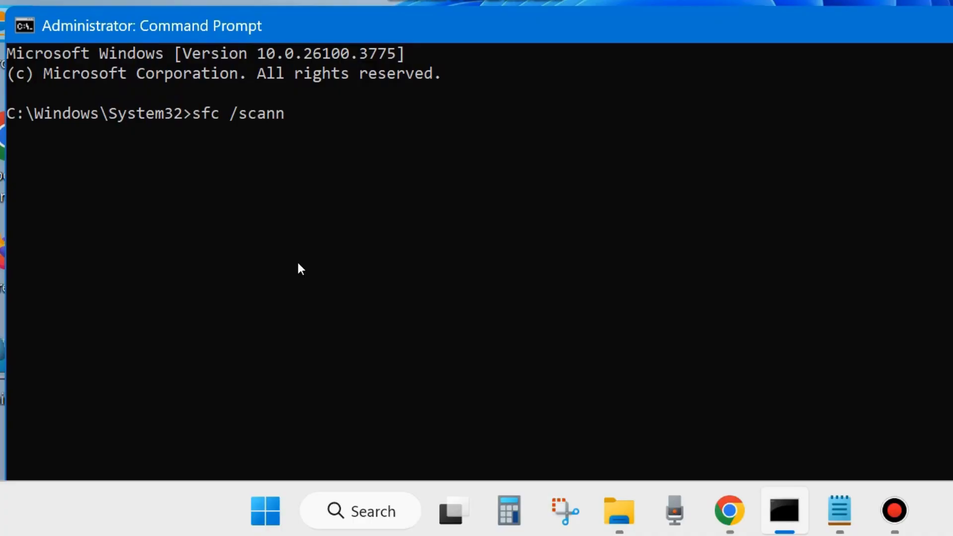
{"action": "type", "text": "ow"}
{"action": "left_click", "coordinate": [951, 25]}
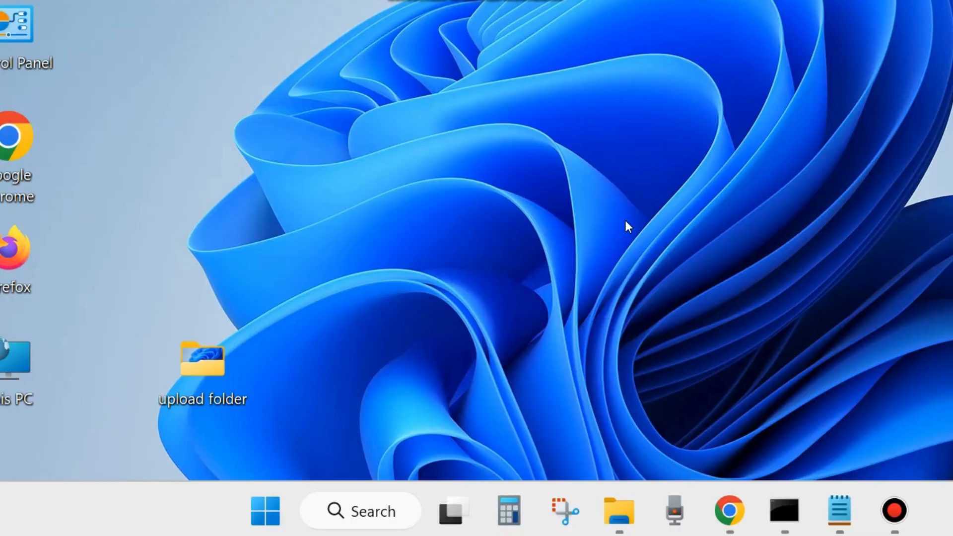
Step: Open Control Panel from the desktop and go to the Windows Defender Firewall settings
{"action": "double_click", "coordinate": [2, 44]}
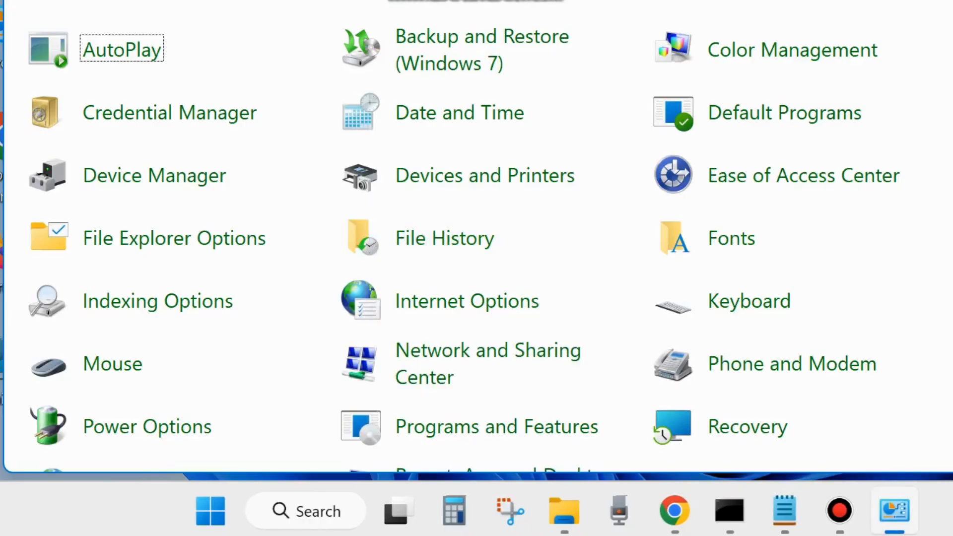
{"action": "left_click_drag", "start_coordinate": [424, 0], "coordinate": [423, 13]}
{"action": "scroll", "coordinate": [442, 328], "scroll_direction": "down", "scroll_amount": 2}
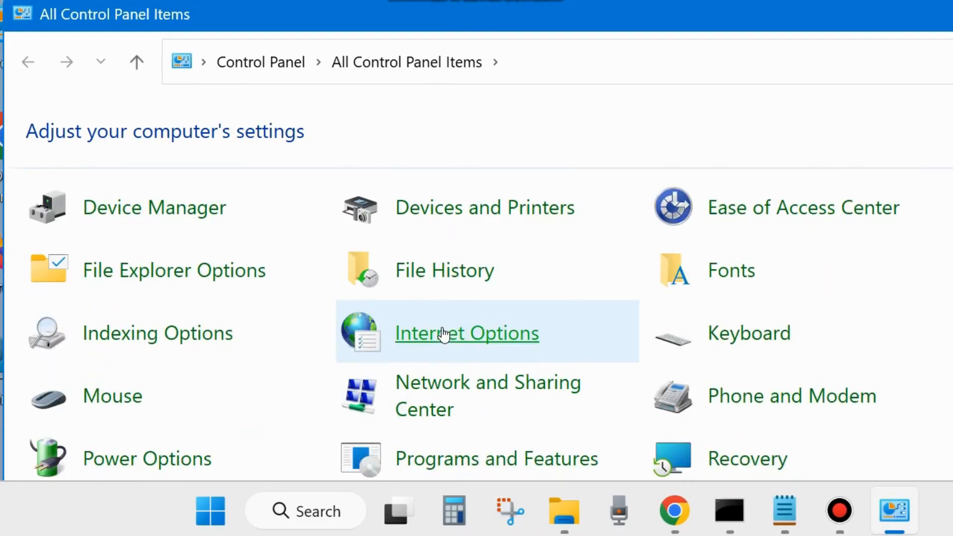
{"action": "scroll", "coordinate": [445, 336], "scroll_direction": "down", "scroll_amount": 3}
{"action": "left_click_drag", "start_coordinate": [487, 13], "coordinate": [483, 0]}
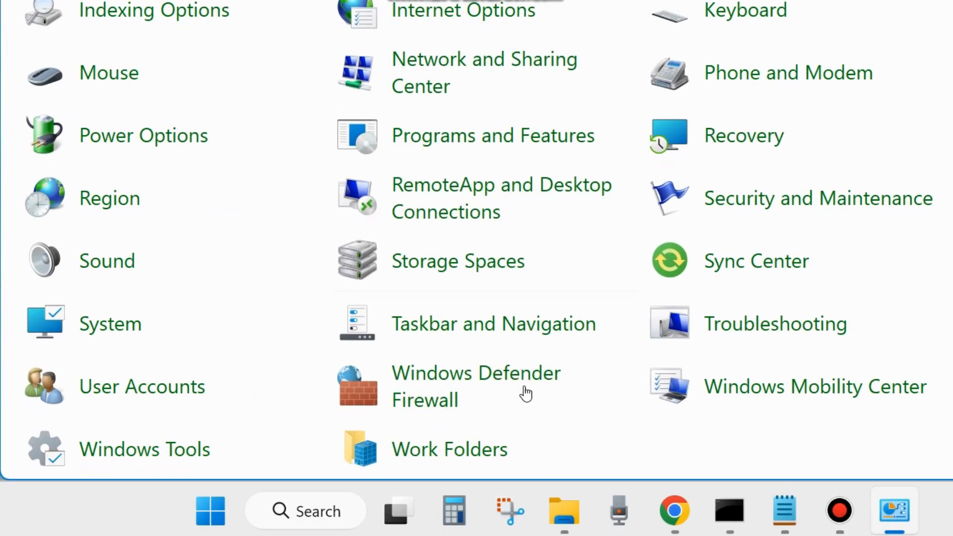
{"action": "left_click", "coordinate": [431, 390]}
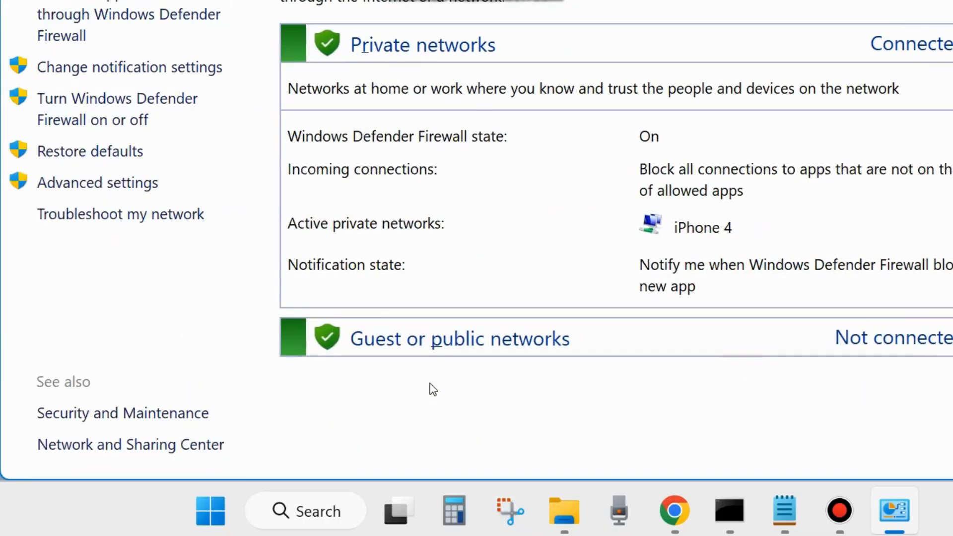
Step: Customize the firewall settings by selecting Turn off Windows Defender Firewall for both private and public networks
{"action": "left_click_drag", "start_coordinate": [351, 0], "coordinate": [347, 27]}
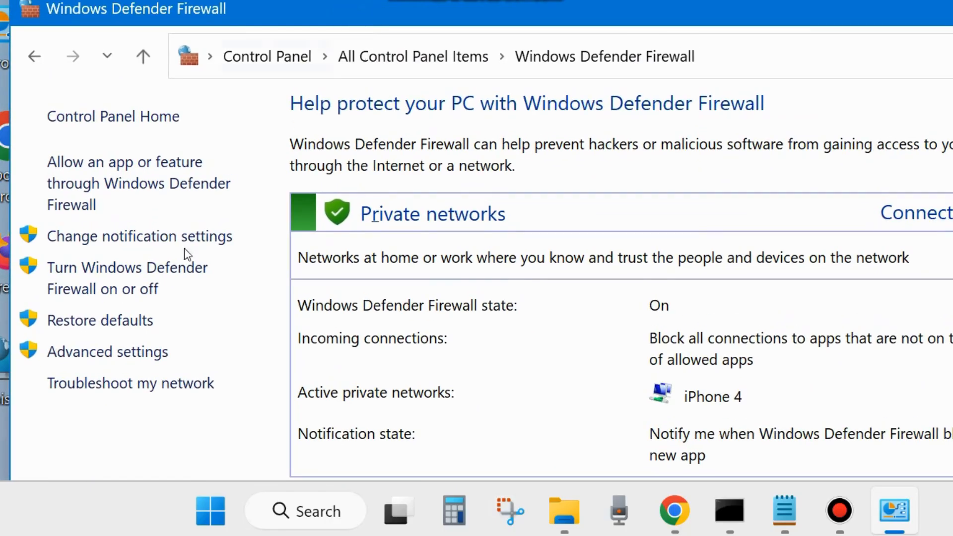
{"action": "left_click", "coordinate": [100, 287]}
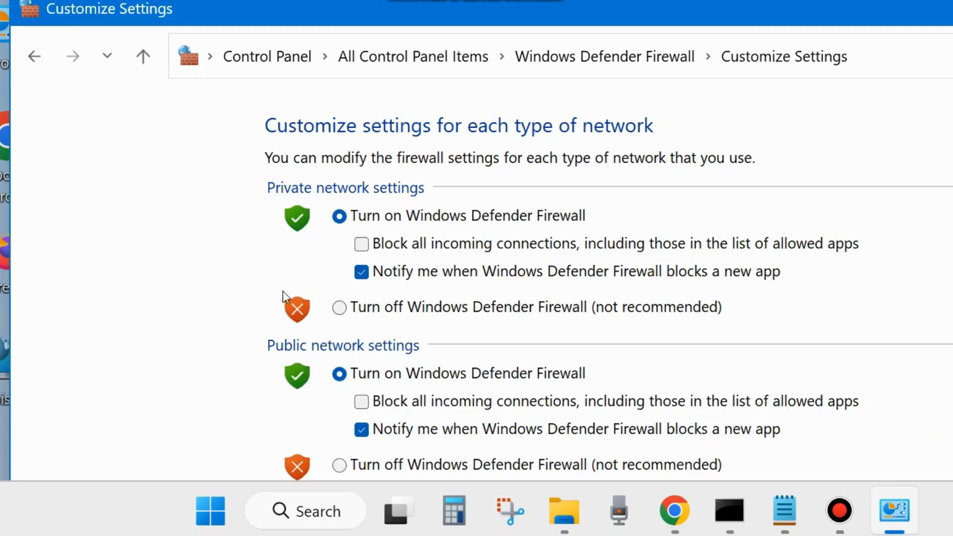
{"action": "left_click_drag", "start_coordinate": [507, 9], "coordinate": [491, 0]}
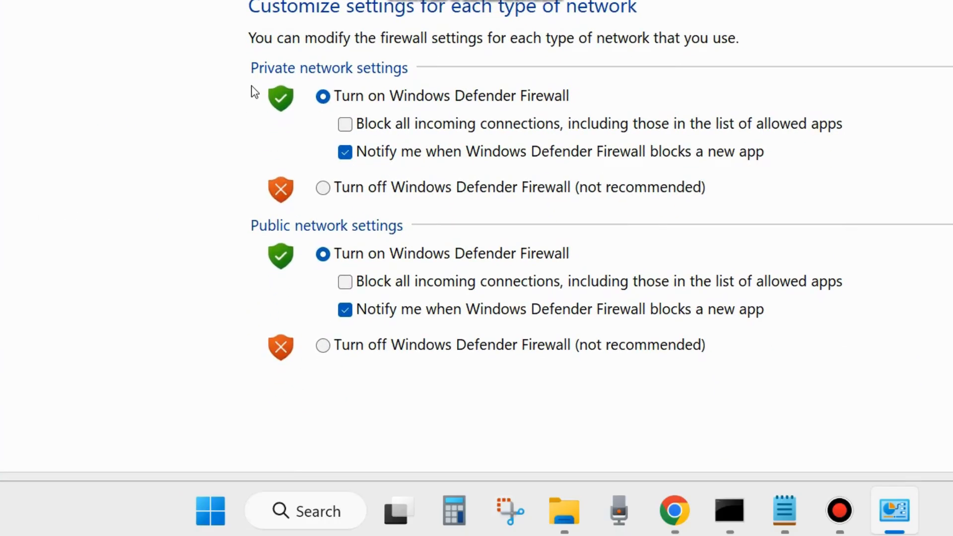
{"action": "left_click", "coordinate": [323, 188]}
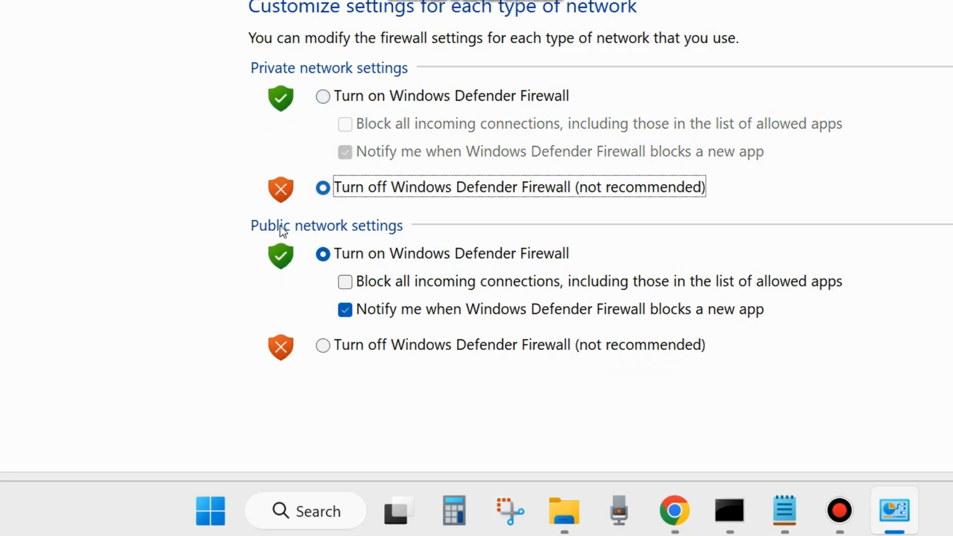
{"action": "left_click", "coordinate": [324, 345]}
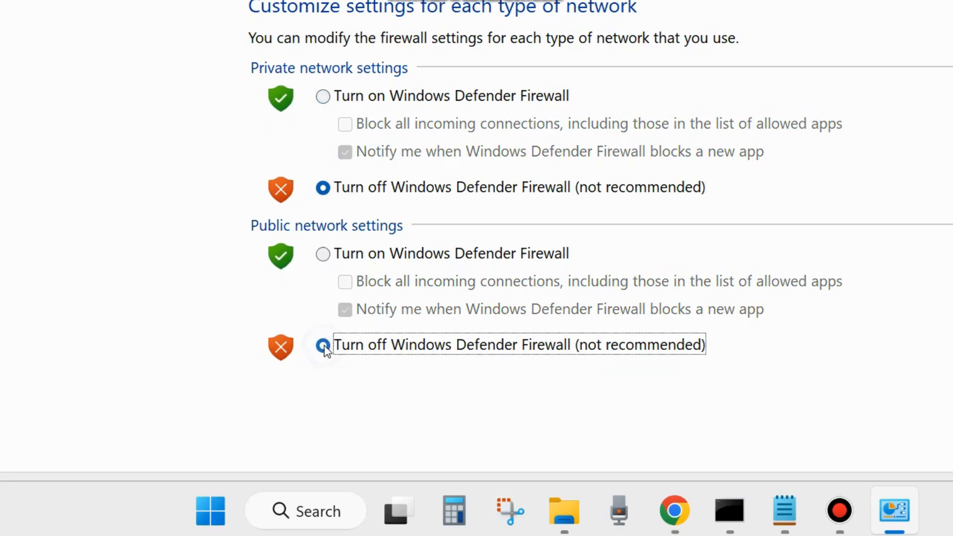
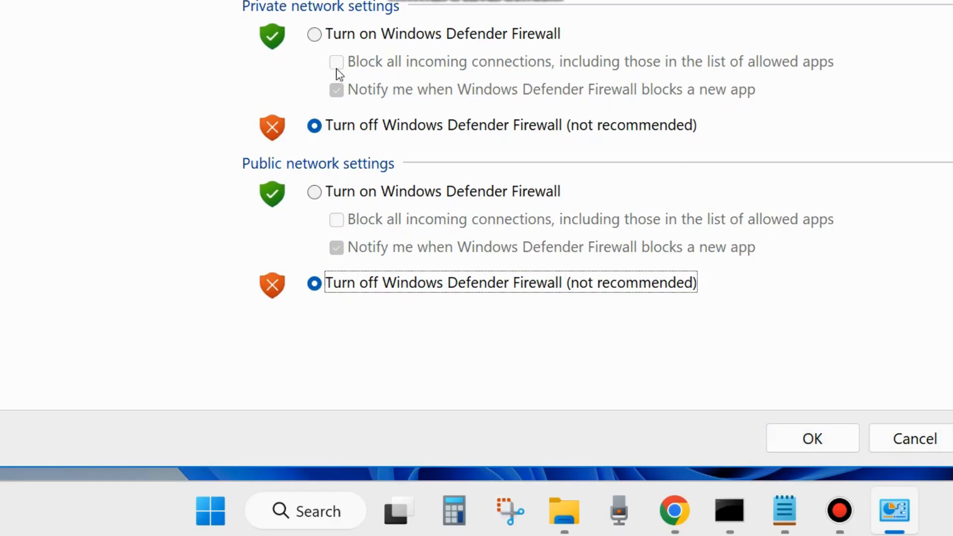
Step: Select Turn on Windows Defender Firewall for both private and public networks, and close the settings window
{"action": "left_click", "coordinate": [315, 34]}
{"action": "left_click", "coordinate": [314, 193]}
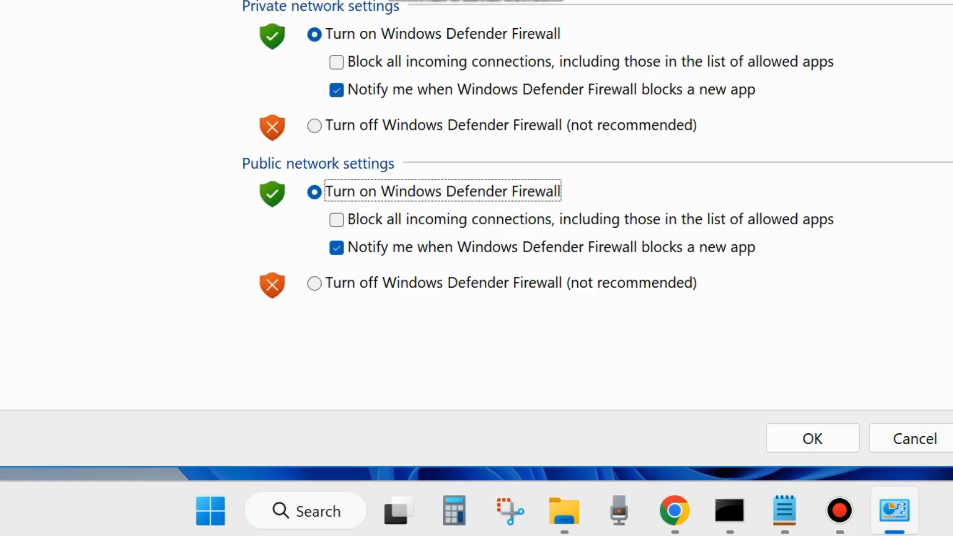
{"action": "left_click", "coordinate": [951, 1]}
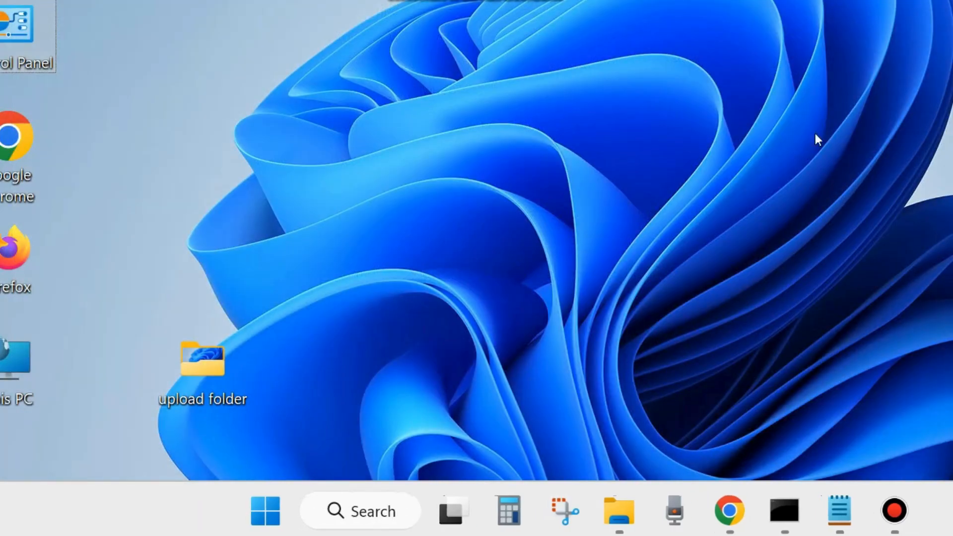